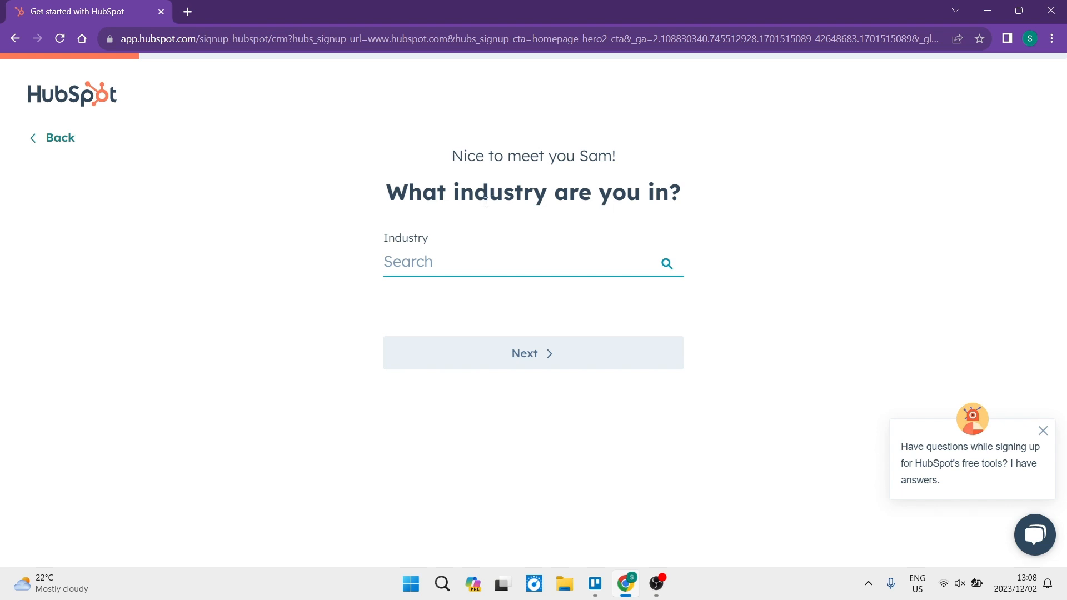
Search for the industry with "medi", choose Media Production and continue to the job role question.
{"action": "left_click", "coordinate": [546, 267]}
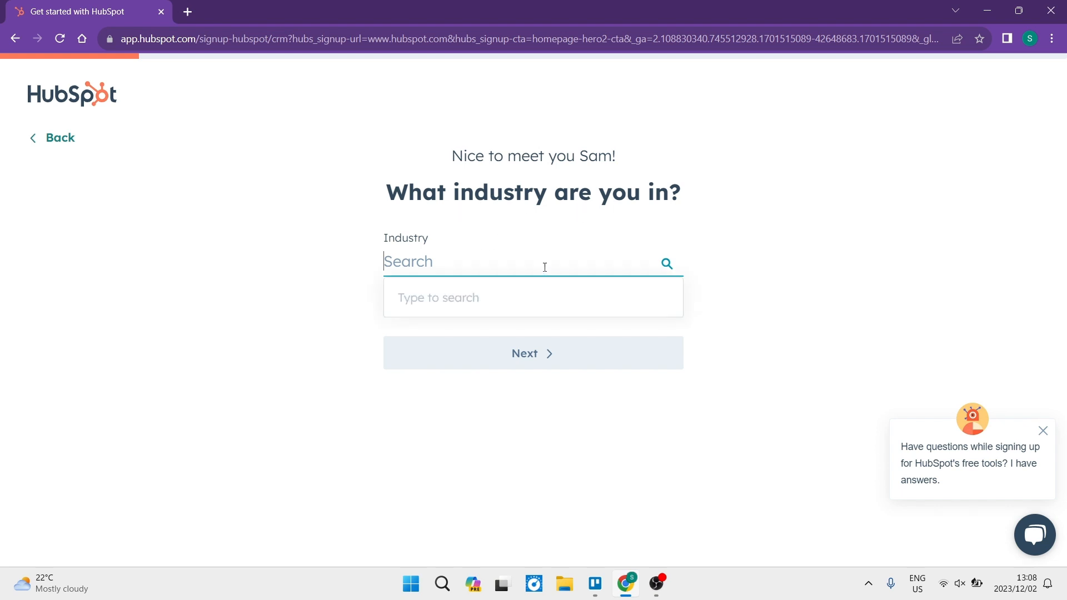
{"action": "type", "text": "medi"}
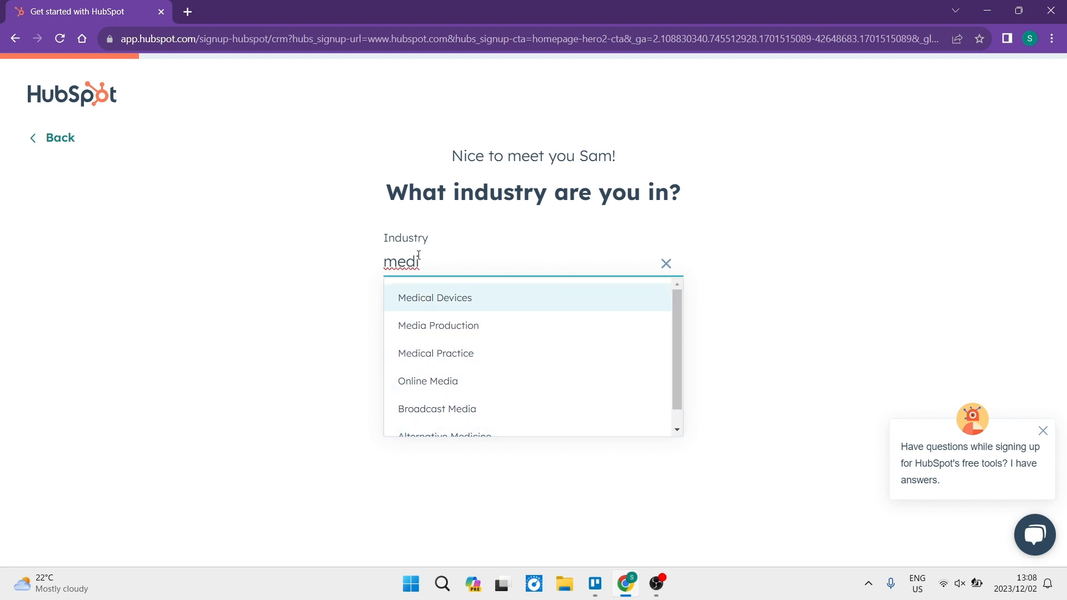
{"action": "left_click", "coordinate": [465, 326]}
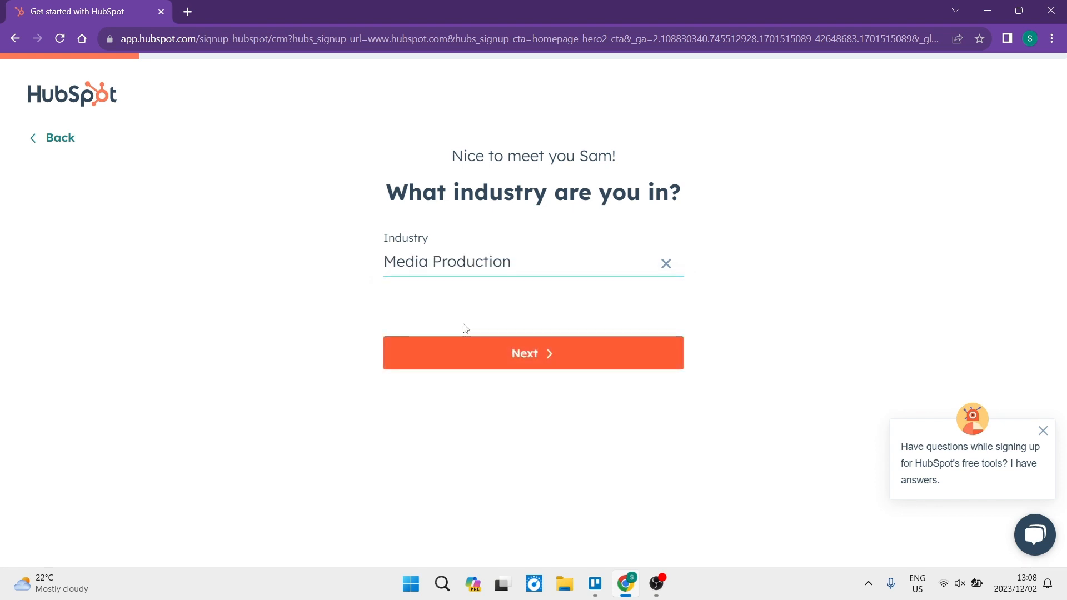
{"action": "left_click", "coordinate": [521, 350]}
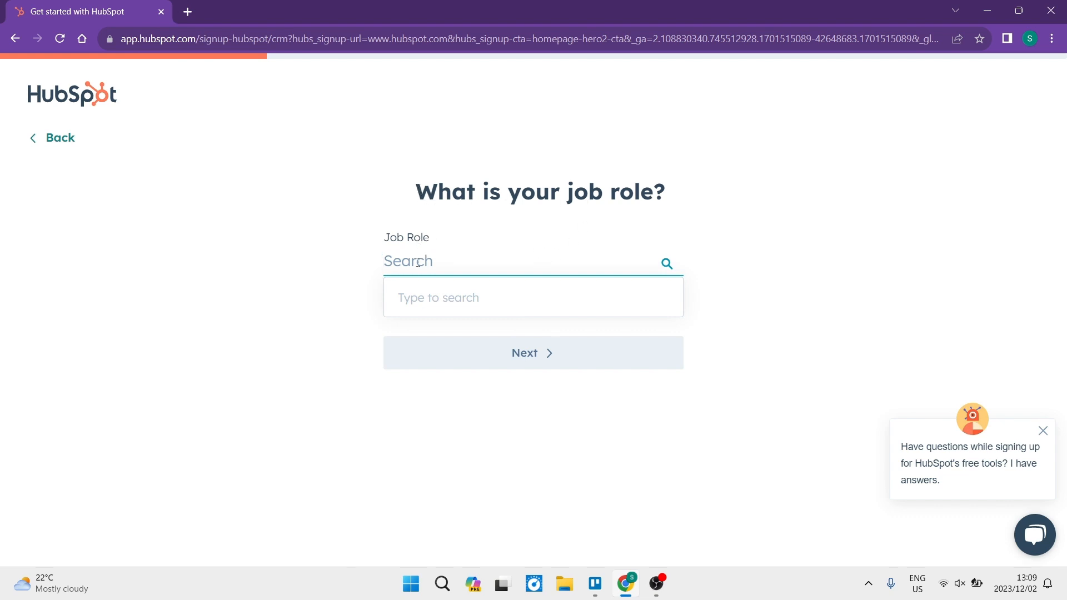
Set the job role to Owner and continue to the company name question.
{"action": "type", "text": "bos"}
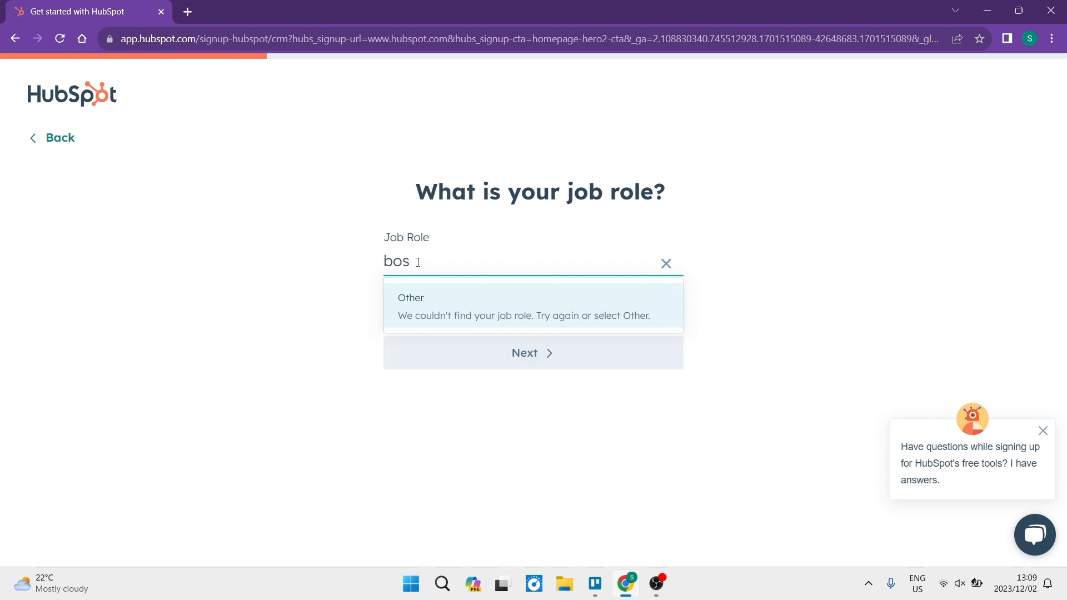
{"action": "key", "text": "BackSpace"}
{"action": "key", "text": "BackSpace"}
{"action": "key", "text": "BackSpace"}
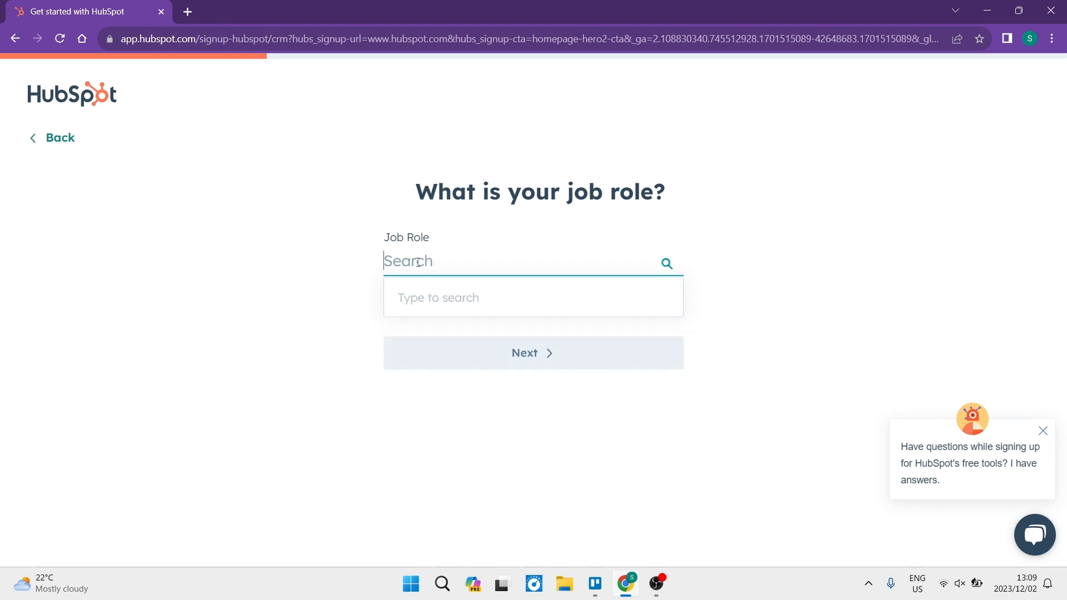
{"action": "type", "text": "owner"}
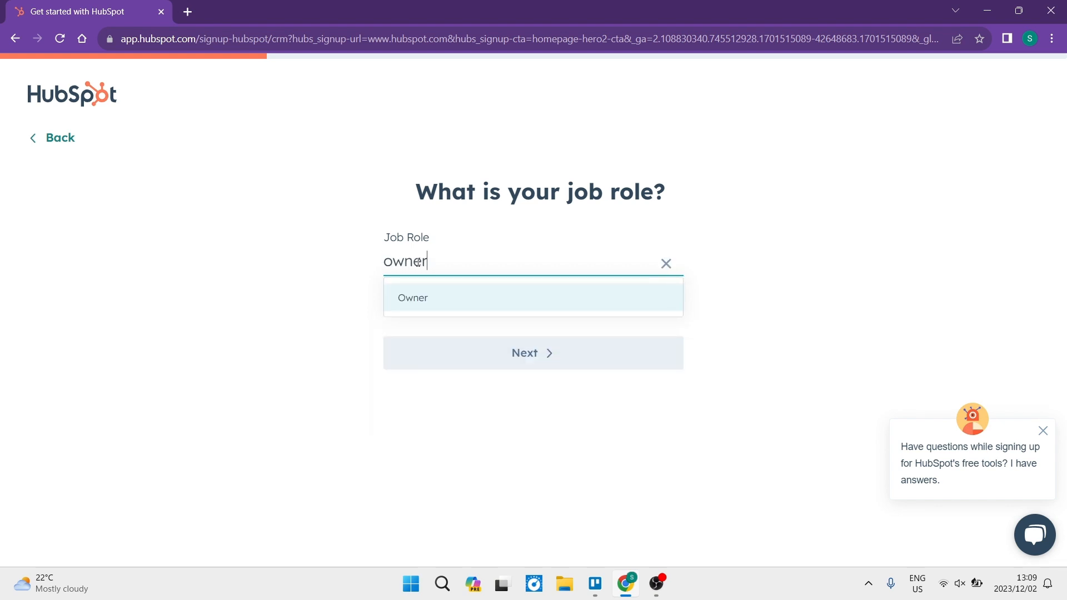
{"action": "left_click", "coordinate": [444, 300]}
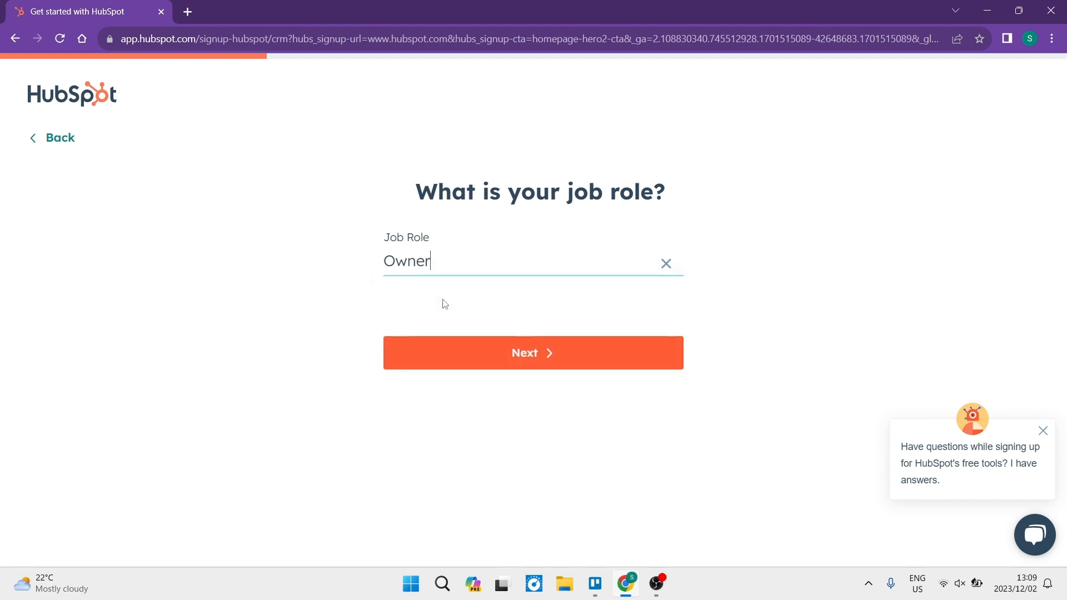
{"action": "left_click", "coordinate": [453, 345]}
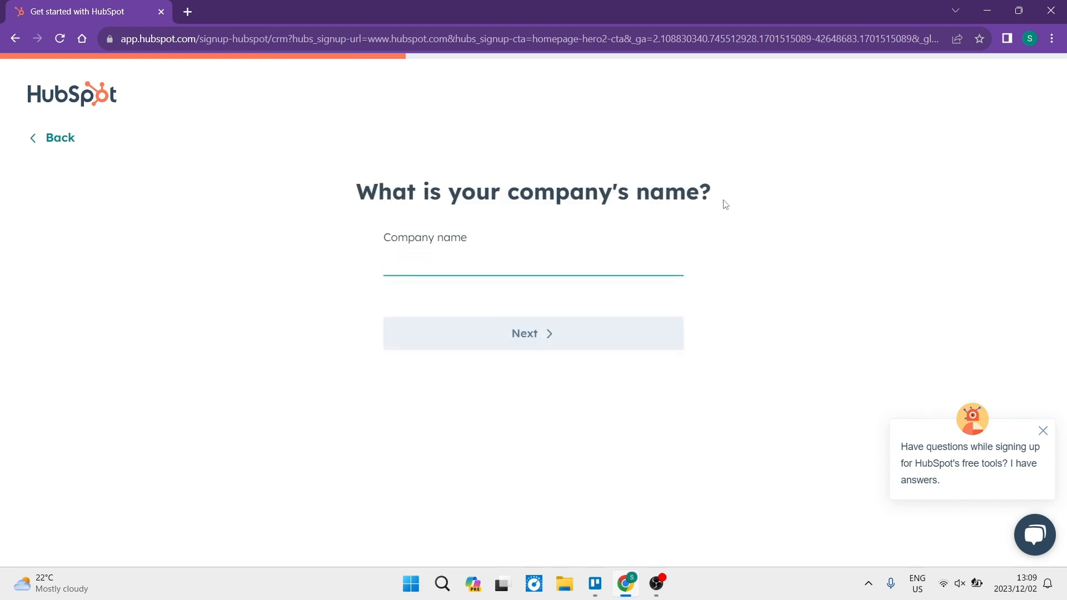
Enter In Essence as the company name and set the company size to 2 to 5 people.
{"action": "left_click_drag", "start_coordinate": [725, 205], "coordinate": [317, 200]}
{"action": "left_click", "coordinate": [424, 263]}
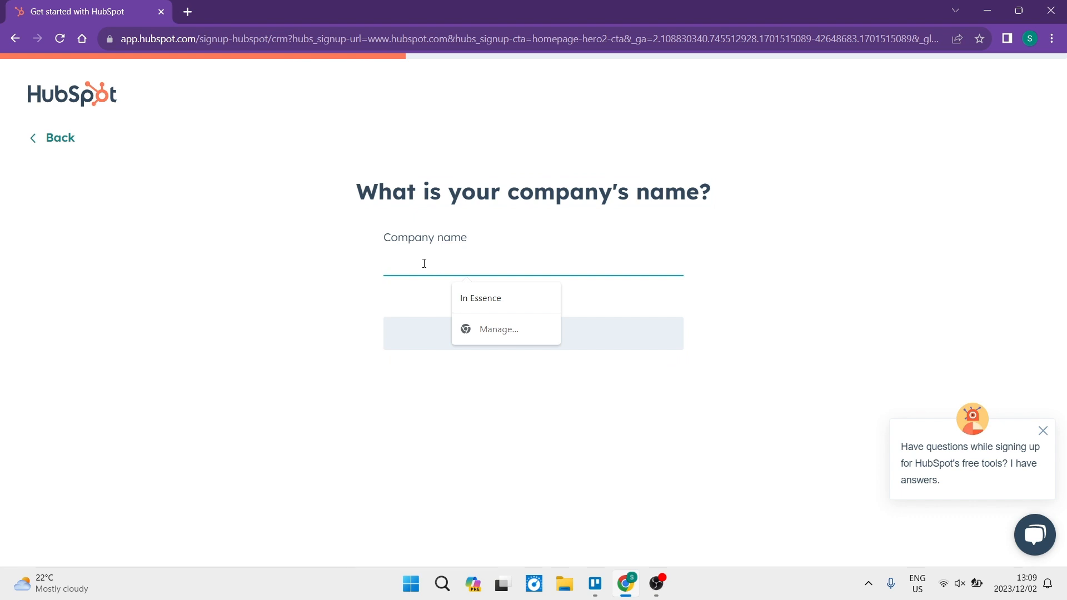
{"action": "left_click", "coordinate": [478, 297]}
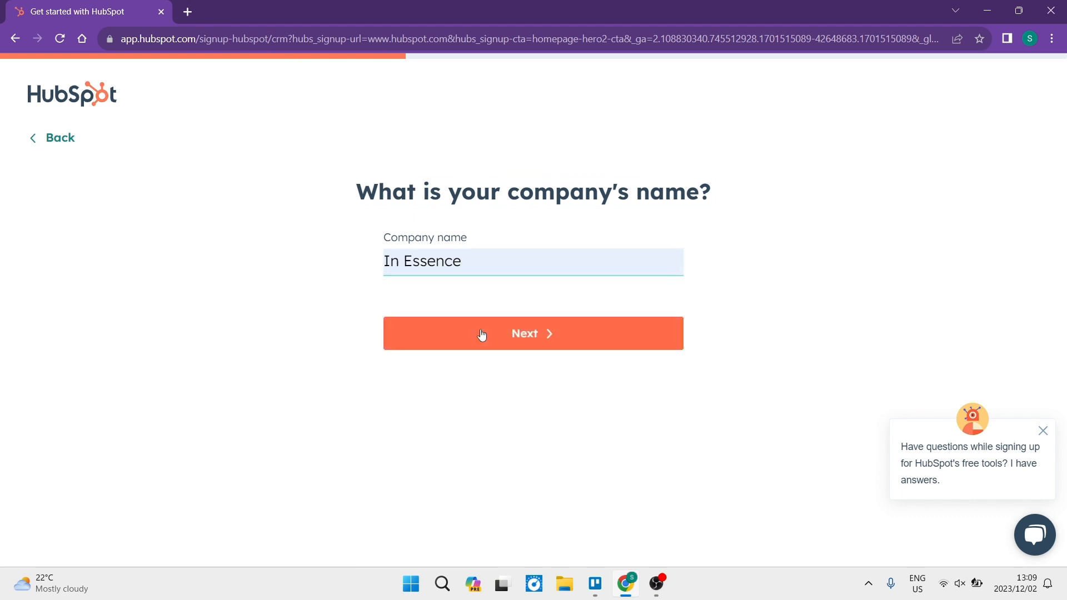
{"action": "left_click", "coordinate": [481, 333]}
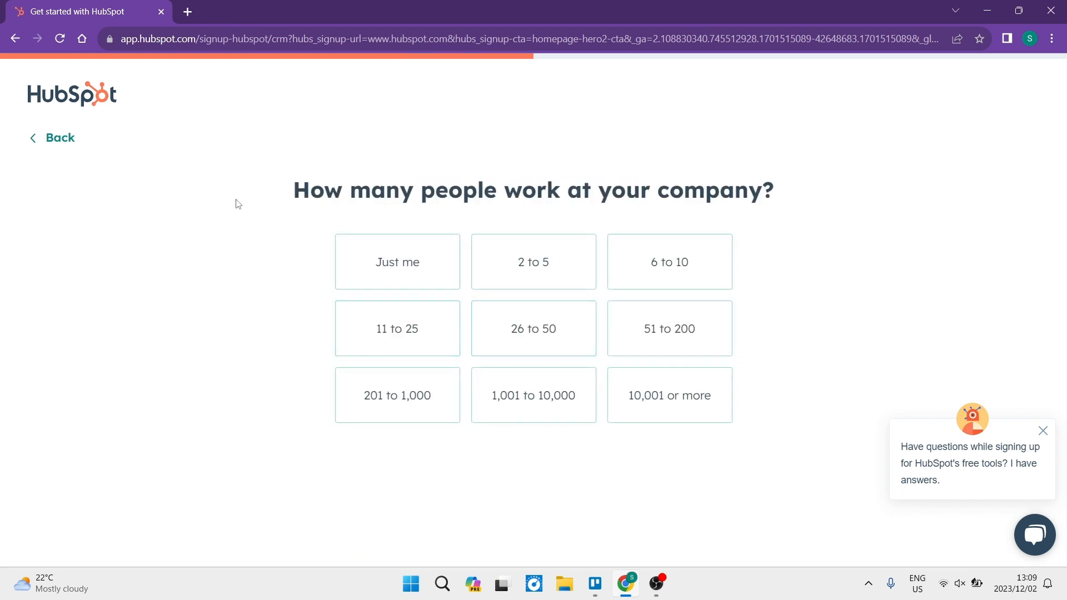
{"action": "left_click_drag", "start_coordinate": [276, 204], "coordinate": [776, 196]}
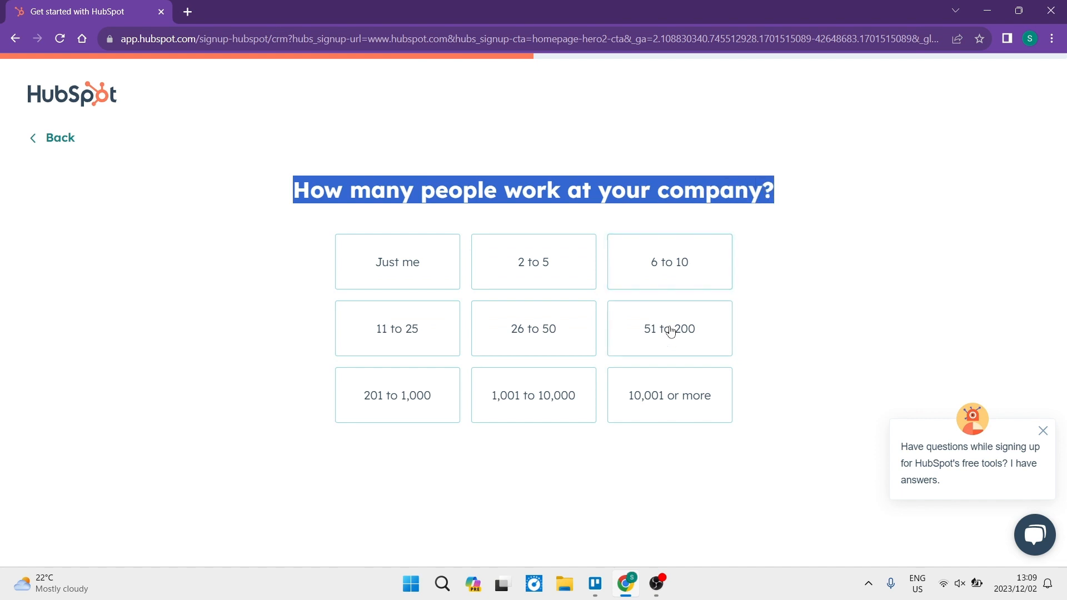
{"action": "left_click", "coordinate": [545, 281]}
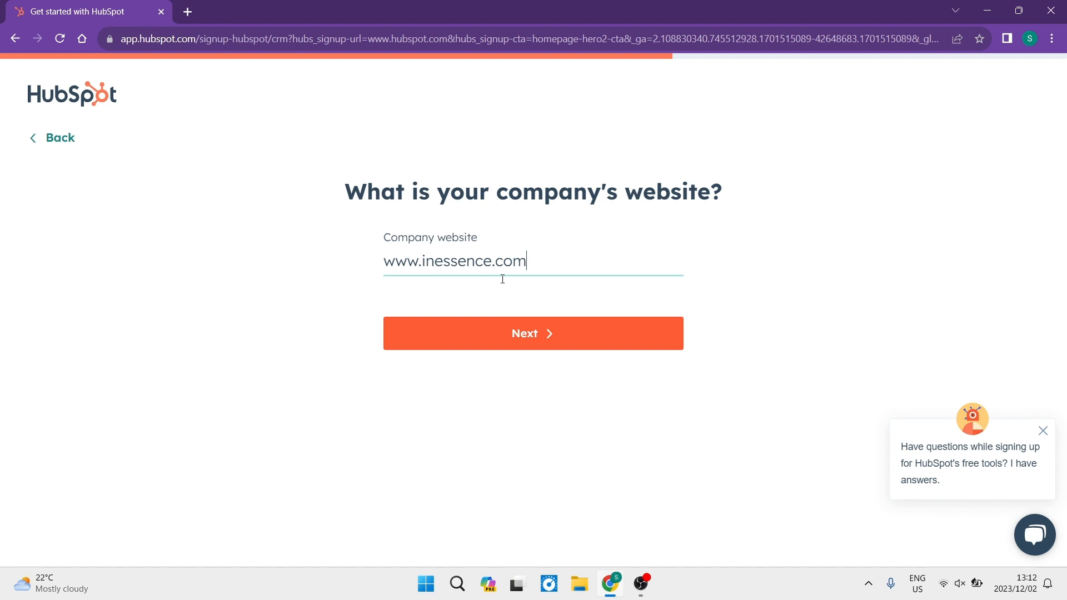
{"action": "left_click", "coordinate": [512, 328]}
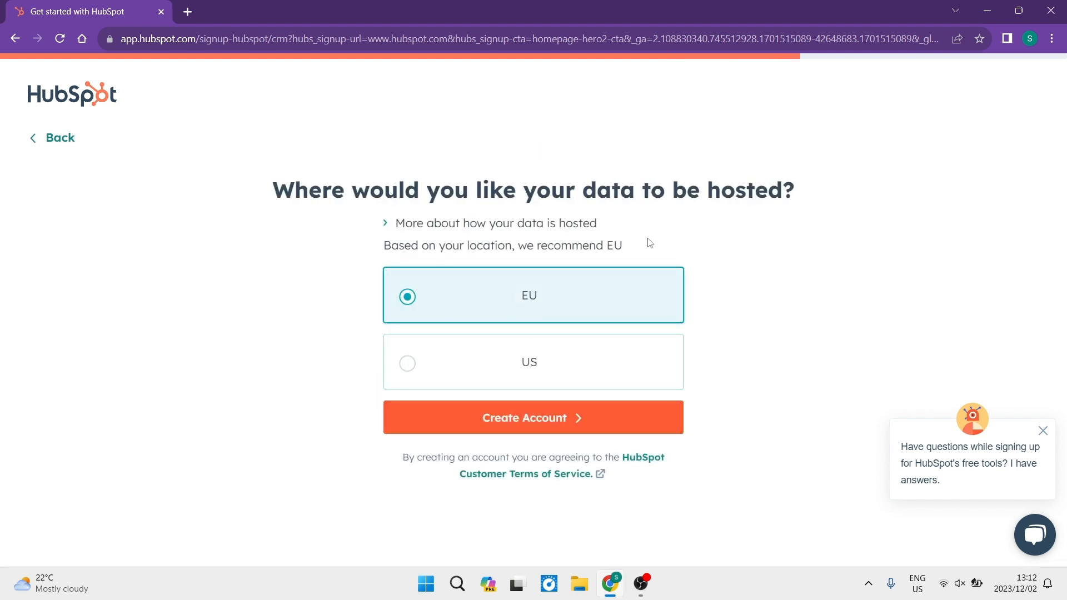
{"action": "left_click", "coordinate": [442, 368]}
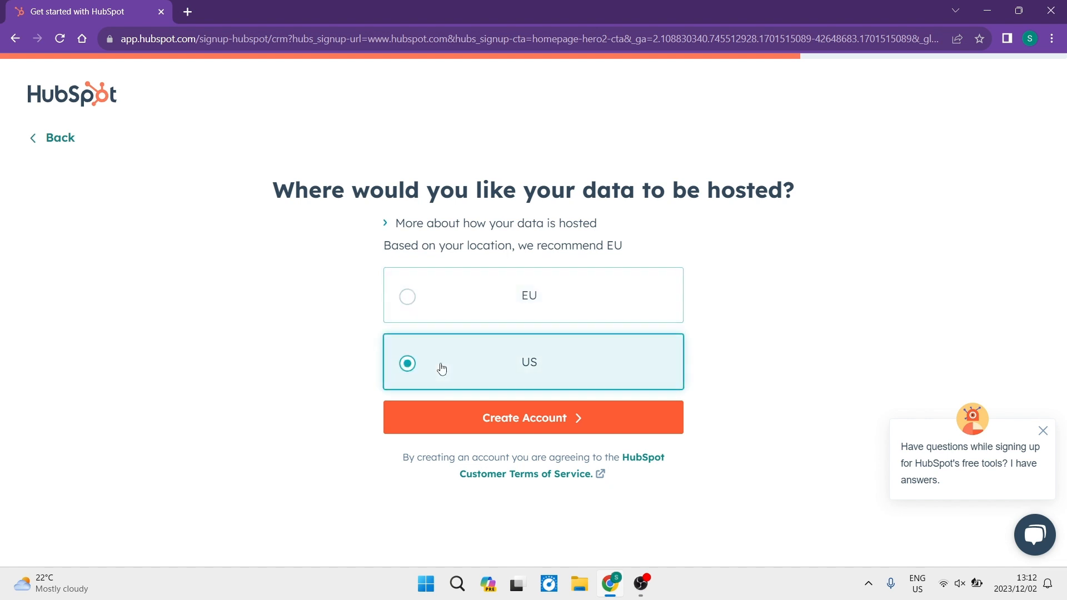
{"action": "left_click", "coordinate": [532, 424]}
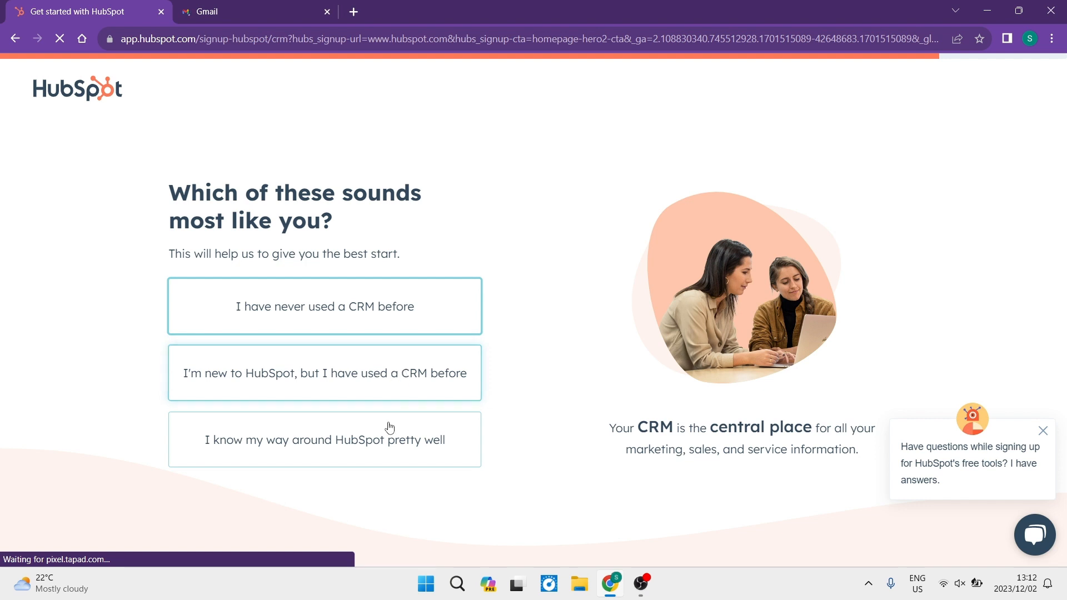
State that you know your way around HubSpot pretty well and pick Marketing as the CRM's purpose.
{"action": "left_click", "coordinate": [339, 443]}
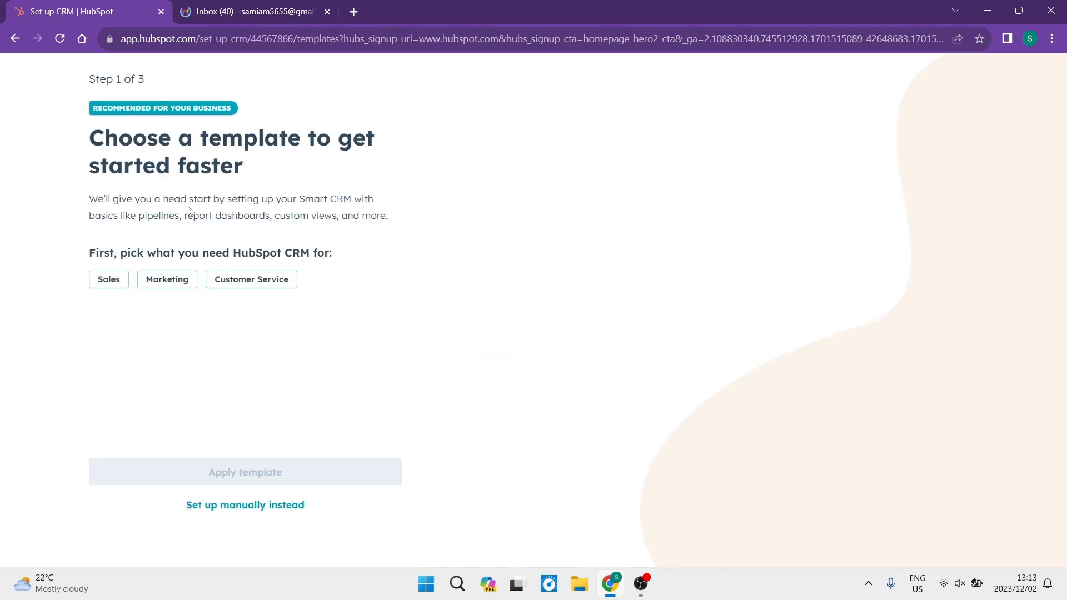
{"action": "left_click", "coordinate": [166, 279]}
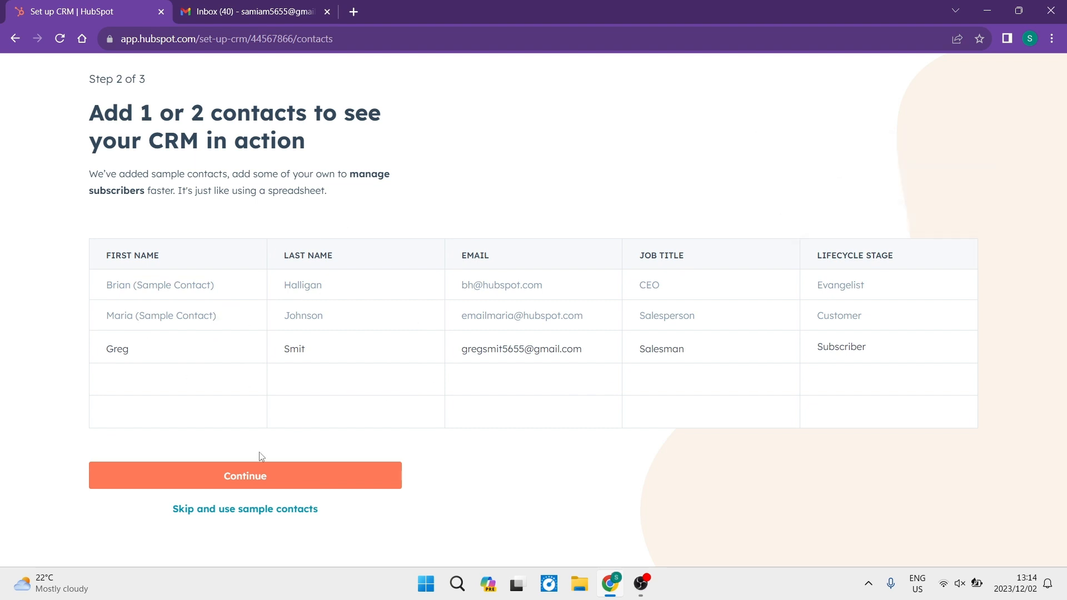
Submit the filled-in contacts table and skip inviting teammates to finish the CRM setup.
{"action": "left_click", "coordinate": [253, 488]}
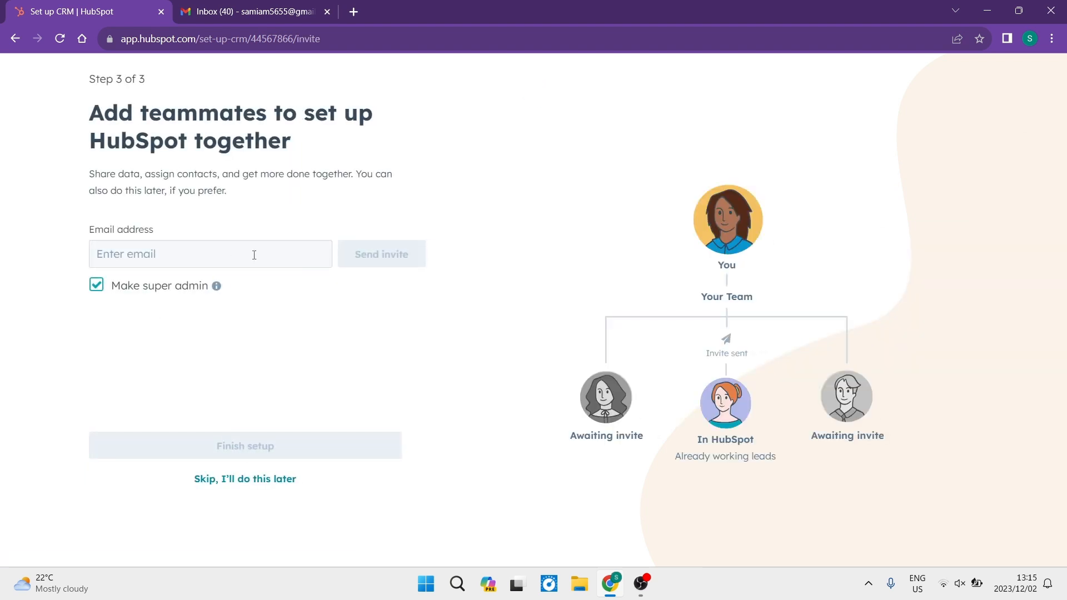
{"action": "left_click", "coordinate": [240, 482]}
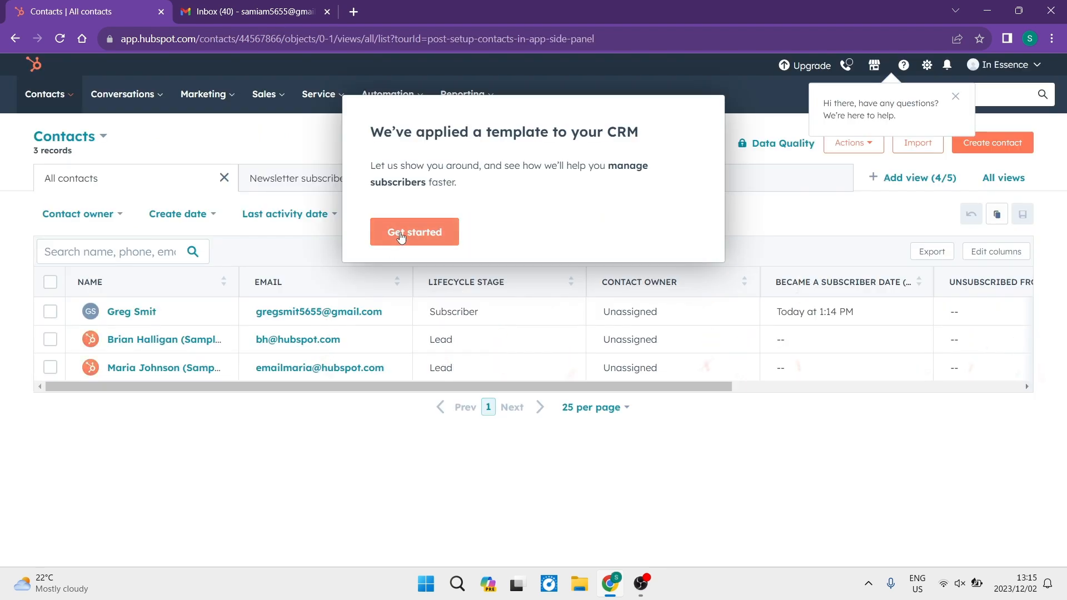
Take the introductory tour of the applied template, moving on from contact properties to views.
{"action": "left_click", "coordinate": [401, 237]}
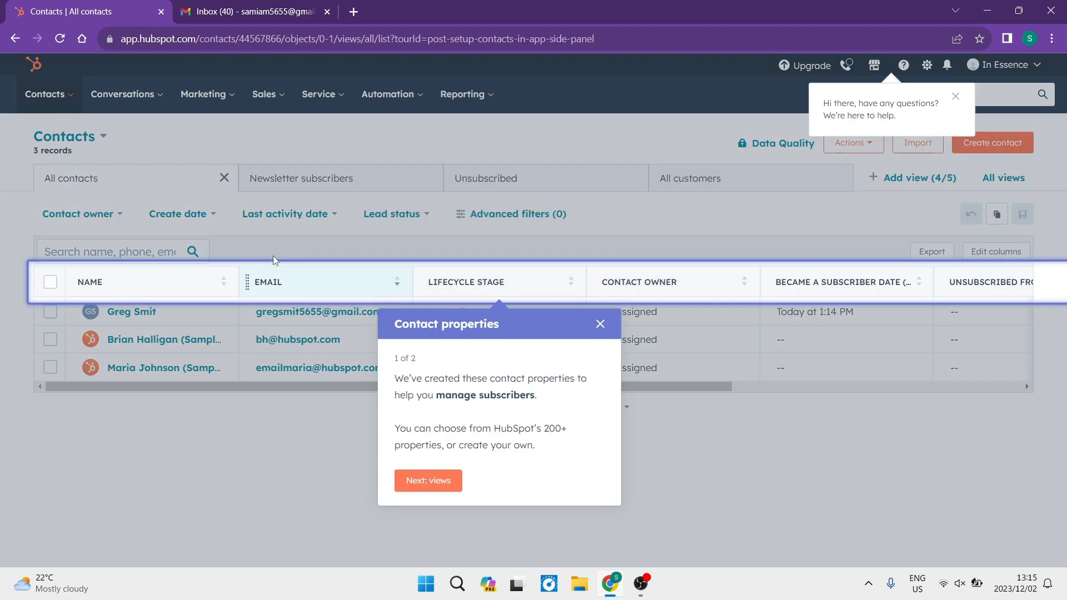
{"action": "left_click", "coordinate": [452, 475]}
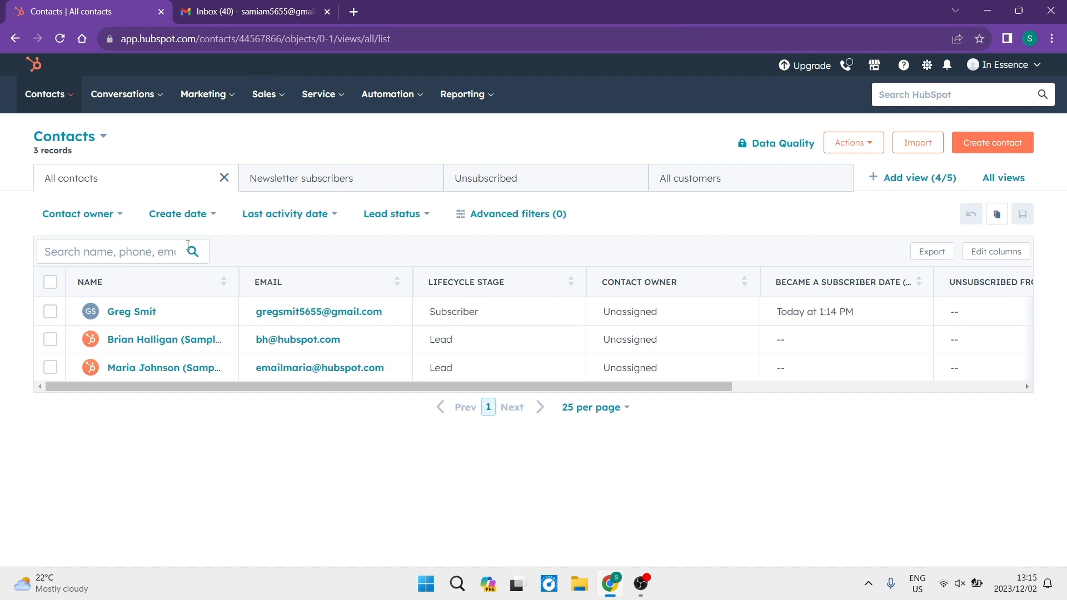
Go to the User Guide home page and examine the tools offered under Automation, Service, Sales, Marketing and Conversations.
{"action": "left_click", "coordinate": [34, 64]}
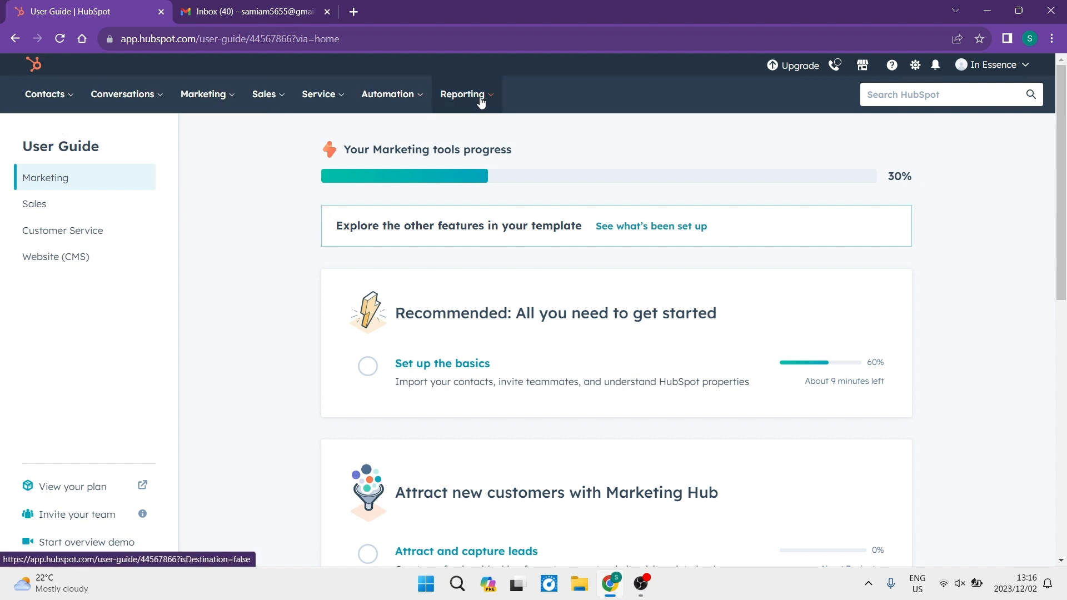
{"action": "mouse_move", "coordinate": [417, 102]}
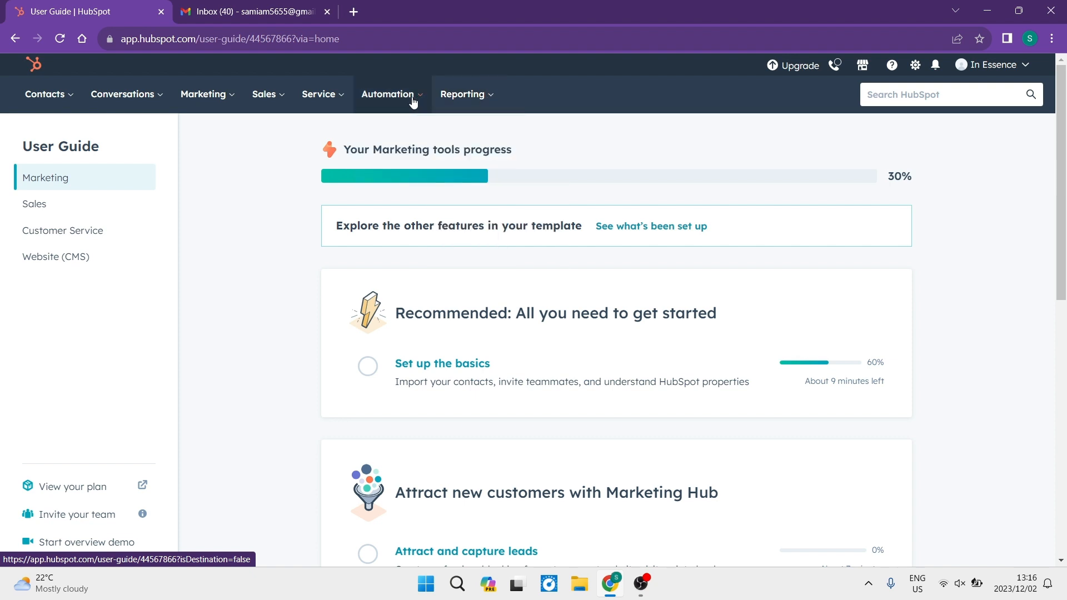
{"action": "mouse_move", "coordinate": [337, 100]}
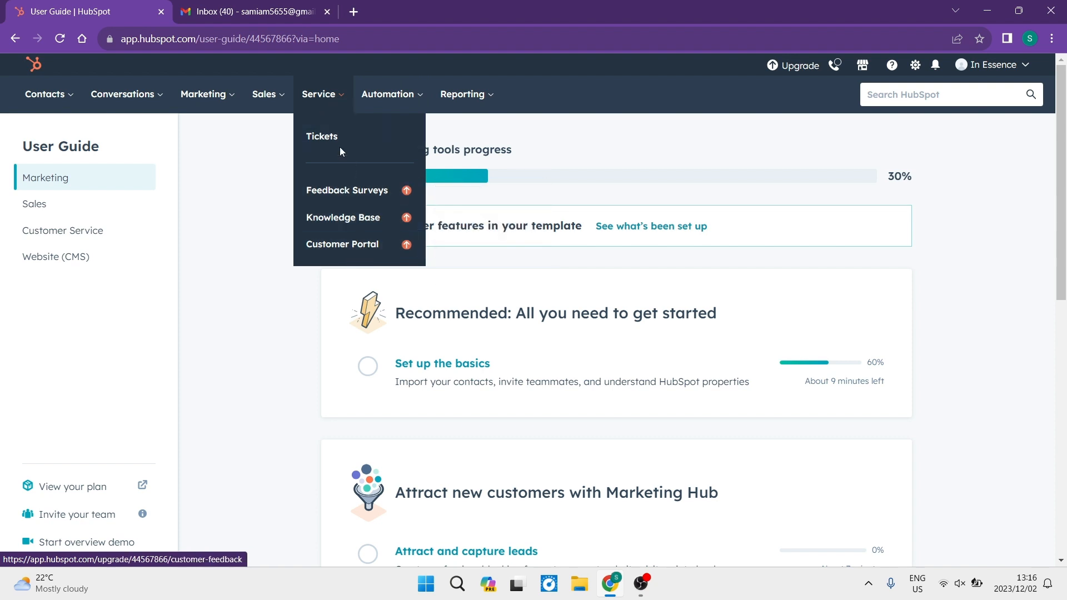
{"action": "mouse_move", "coordinate": [266, 98]}
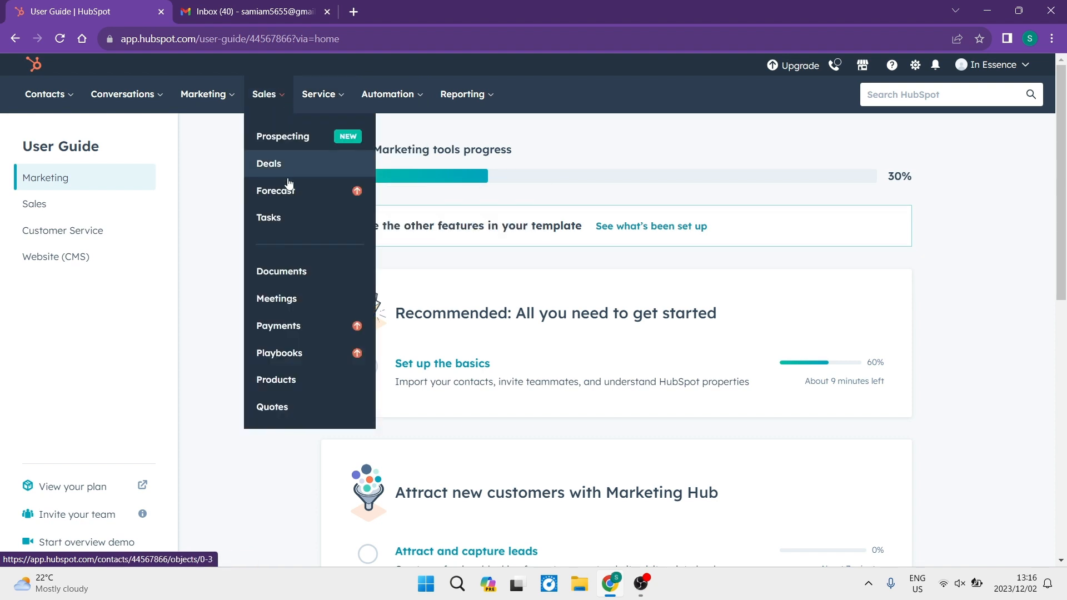
{"action": "mouse_move", "coordinate": [213, 96]}
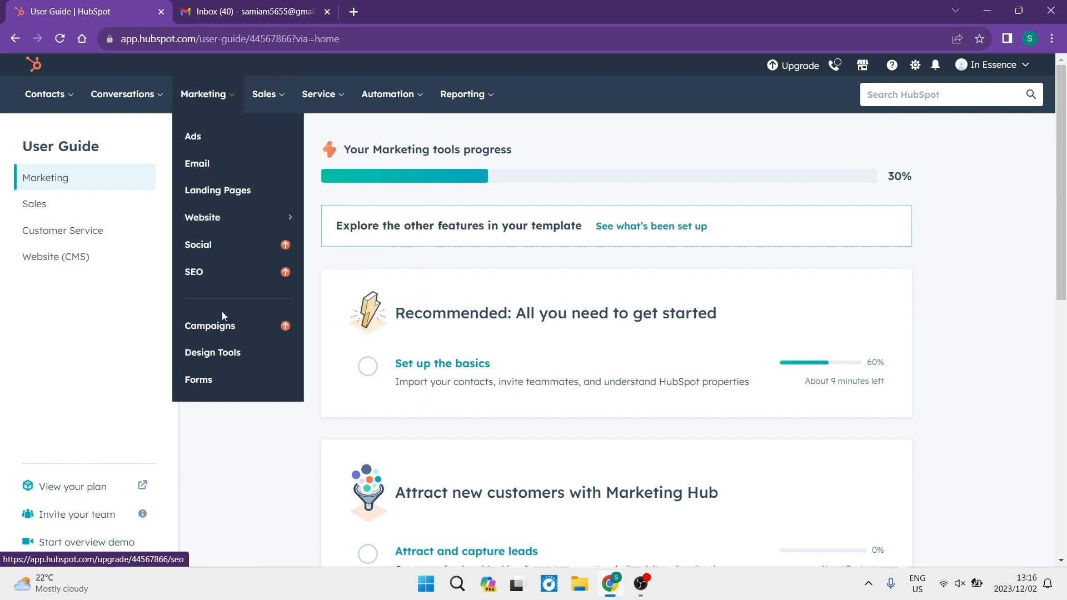
{"action": "mouse_move", "coordinate": [162, 85]}
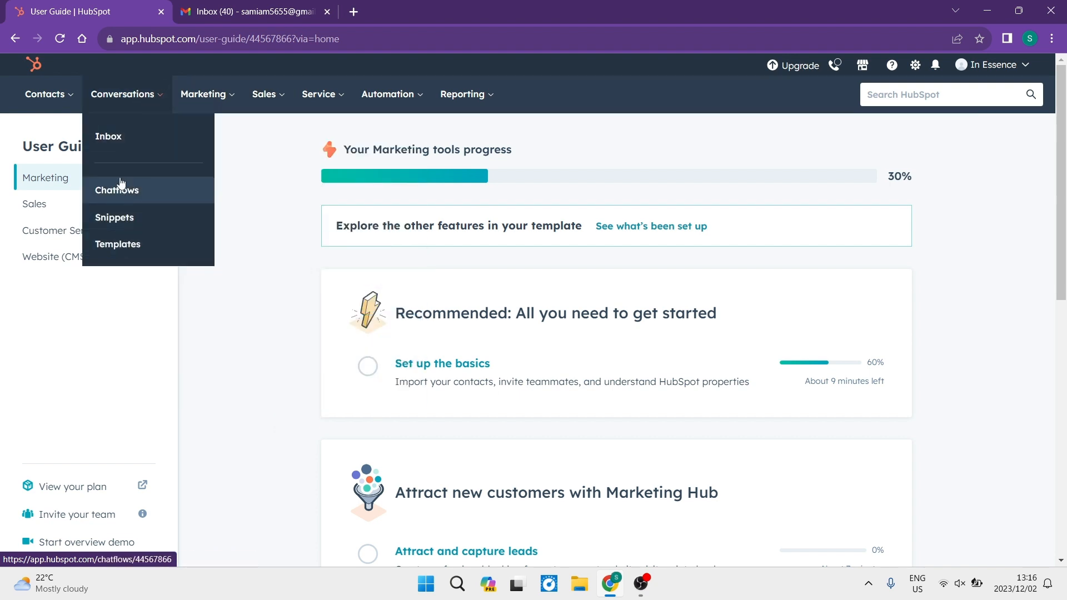
Go to the contacts list, examine the fields of the new-contact form, and close the form without creating a contact.
{"action": "mouse_move", "coordinate": [60, 106]}
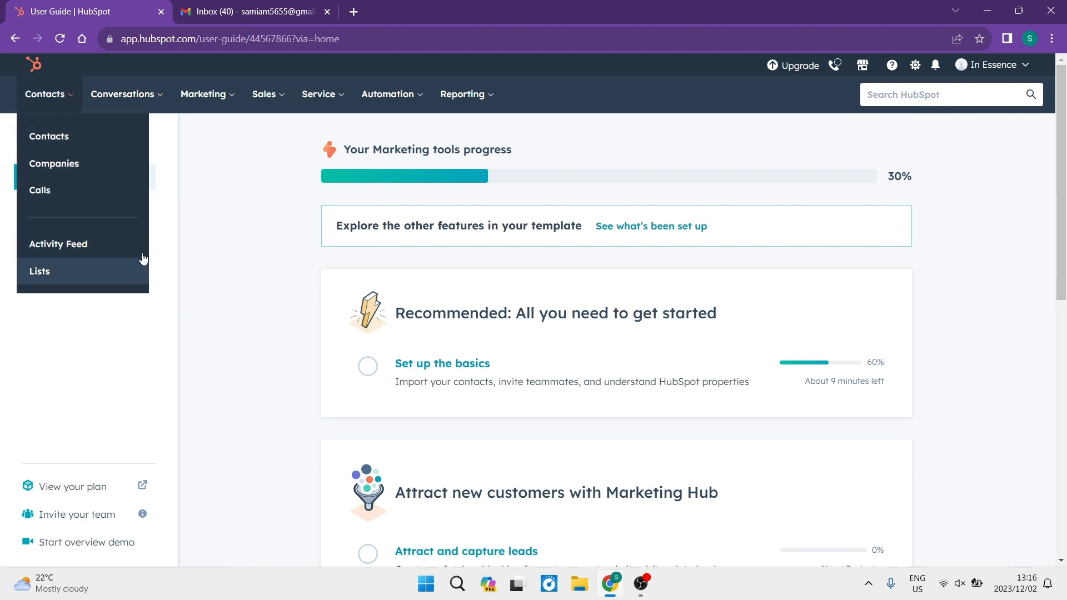
{"action": "left_click", "coordinate": [63, 142]}
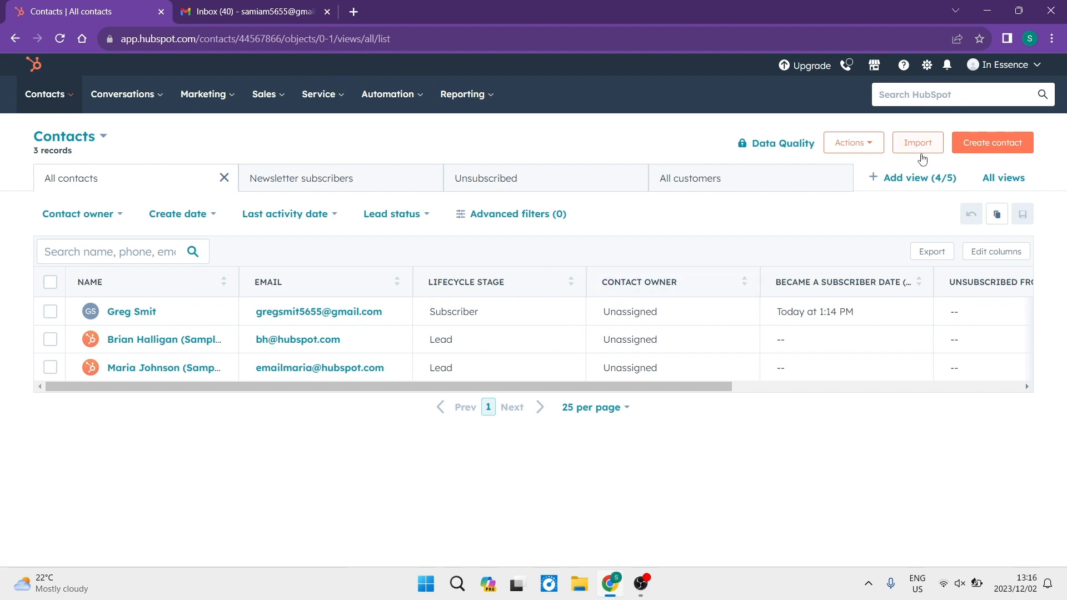
{"action": "left_click", "coordinate": [999, 144]}
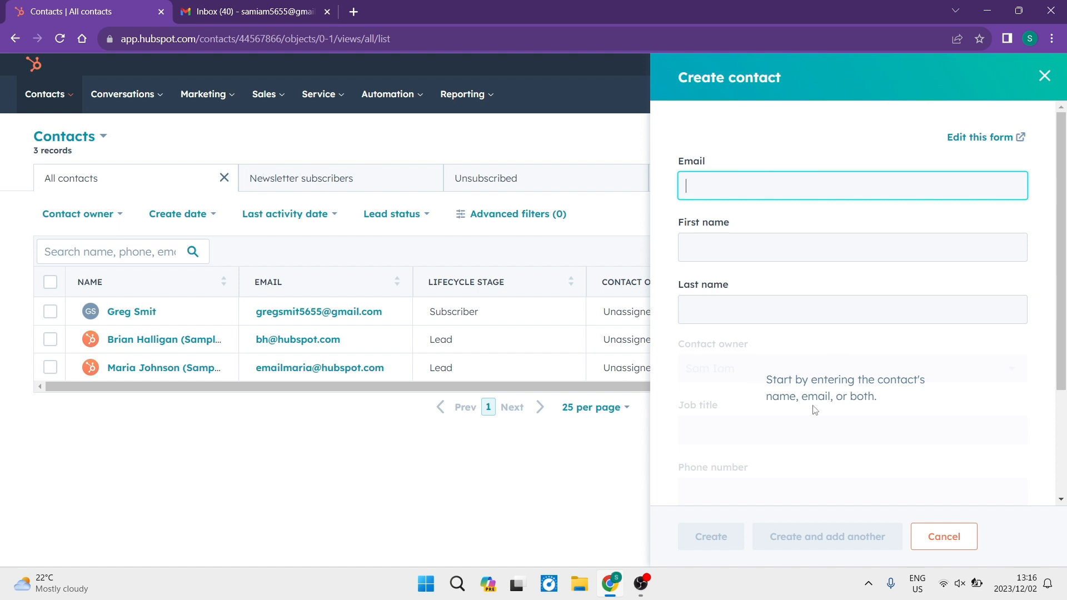
{"action": "scroll", "coordinate": [813, 408], "scroll_direction": "down", "scroll_amount": 1}
{"action": "scroll", "coordinate": [835, 345], "scroll_direction": "down", "scroll_amount": 1}
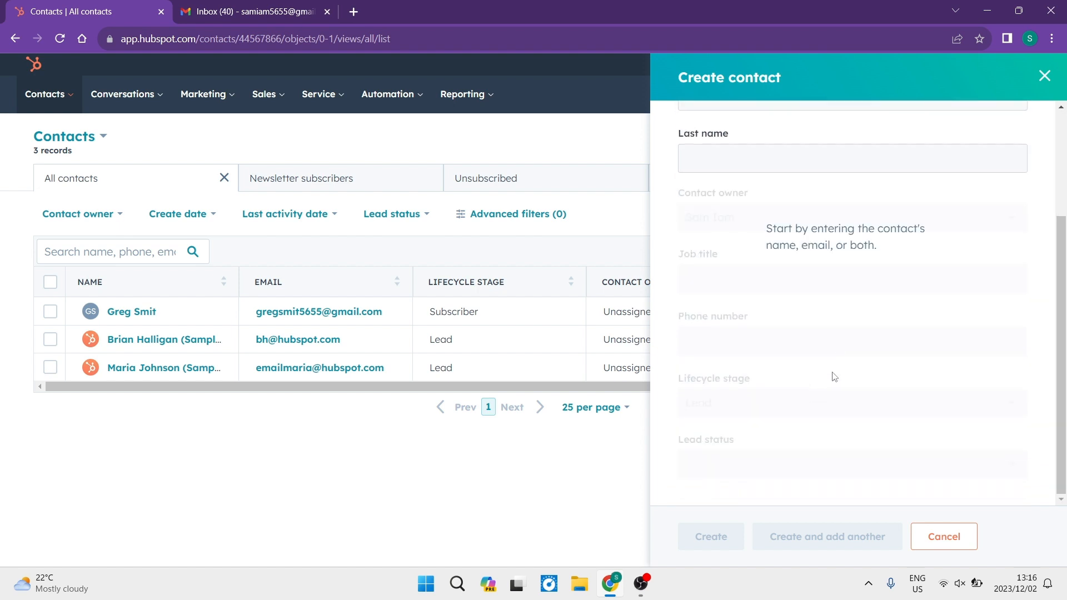
{"action": "scroll", "coordinate": [833, 359], "scroll_direction": "up", "scroll_amount": 2}
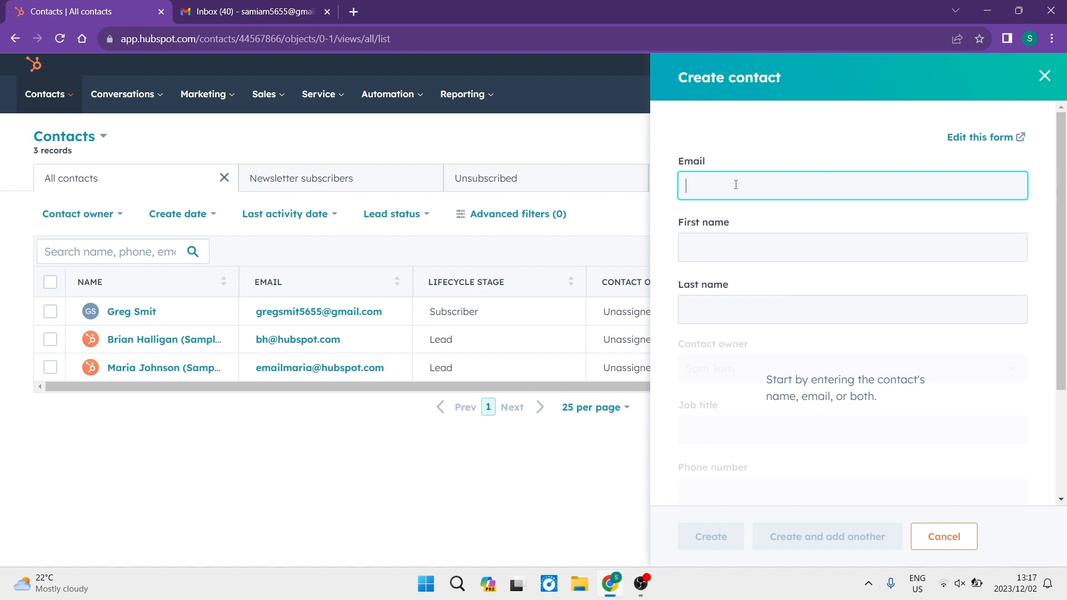
{"action": "left_click", "coordinate": [725, 249]}
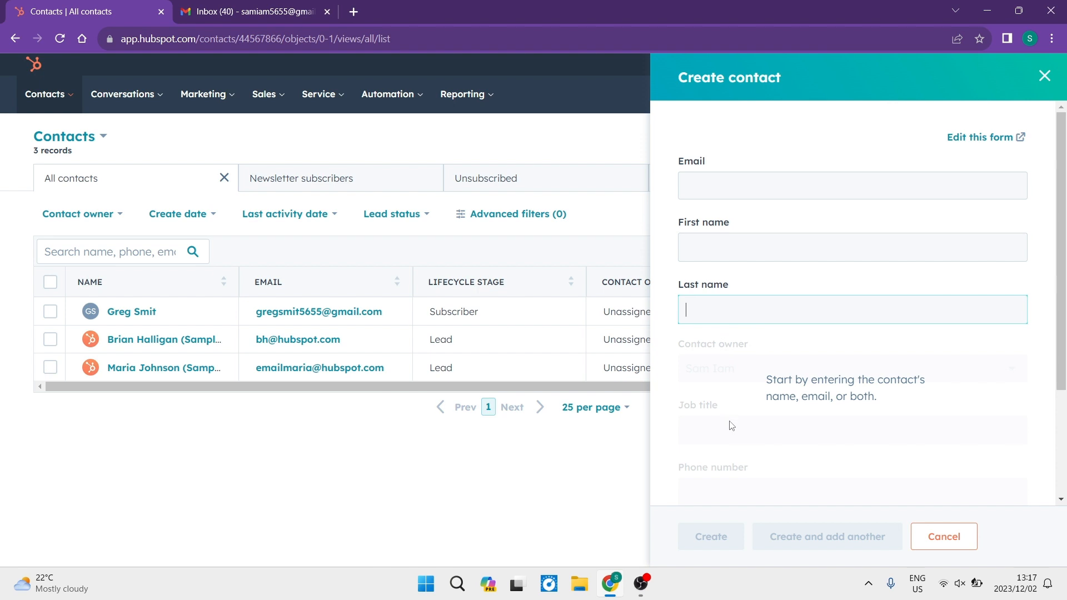
{"action": "scroll", "coordinate": [731, 422], "scroll_direction": "down", "scroll_amount": 3}
{"action": "scroll", "coordinate": [722, 417], "scroll_direction": "down", "scroll_amount": 1}
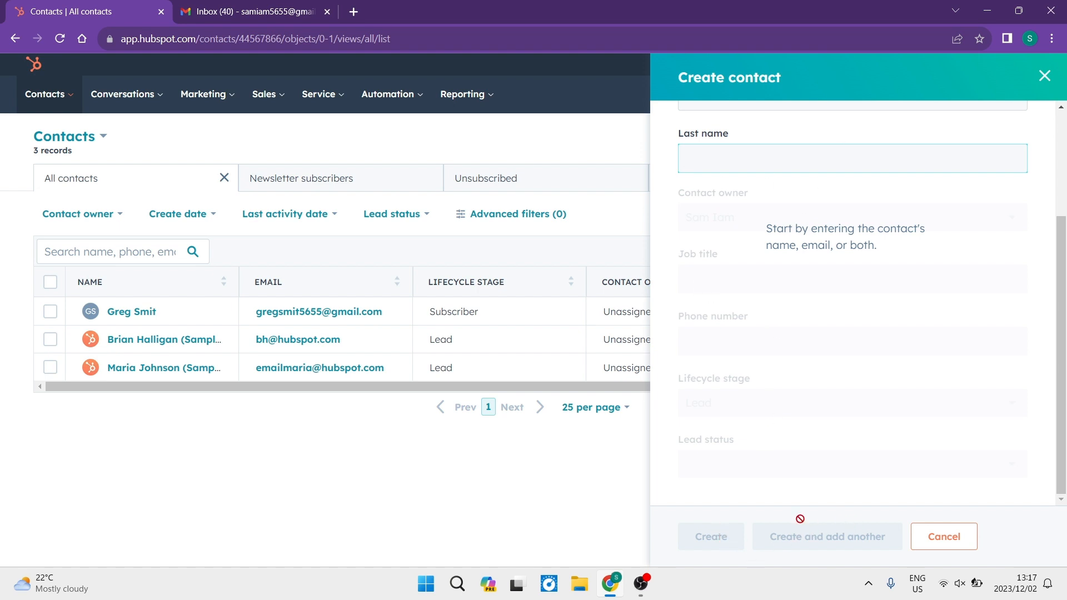
{"action": "left_click", "coordinate": [1044, 78]}
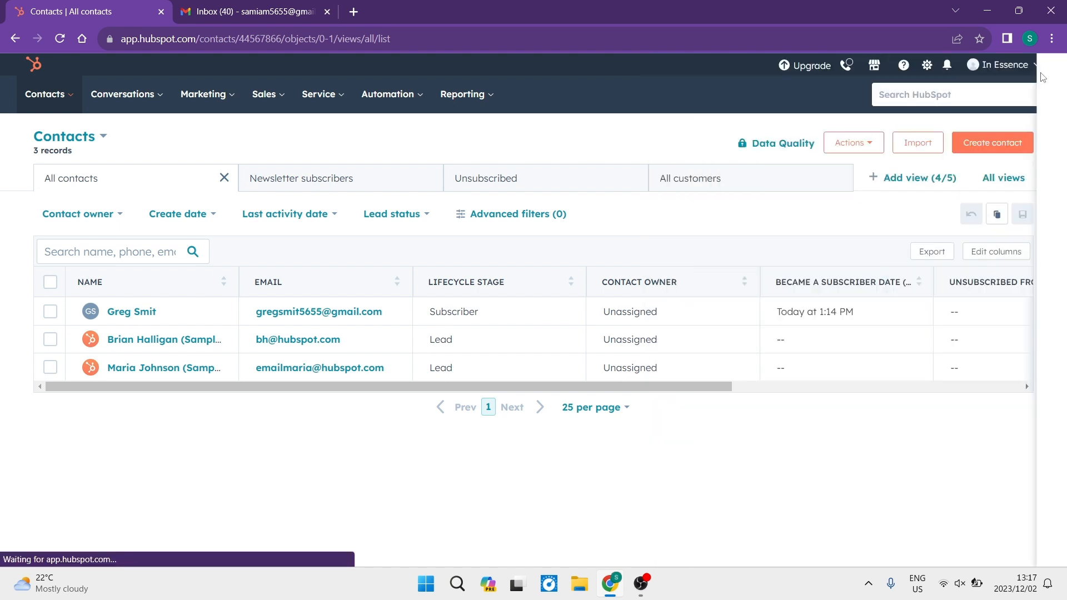
Check the bulk actions offered for contacts and go to the Imports page, choosing to set up the import yourself.
{"action": "left_click", "coordinate": [870, 148]}
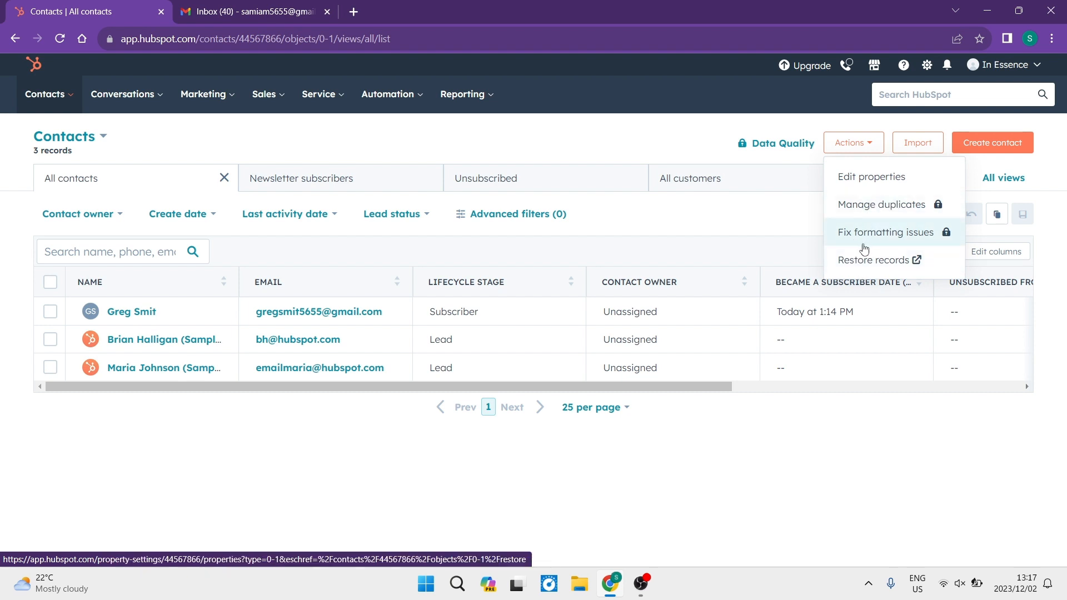
{"action": "left_click", "coordinate": [666, 483]}
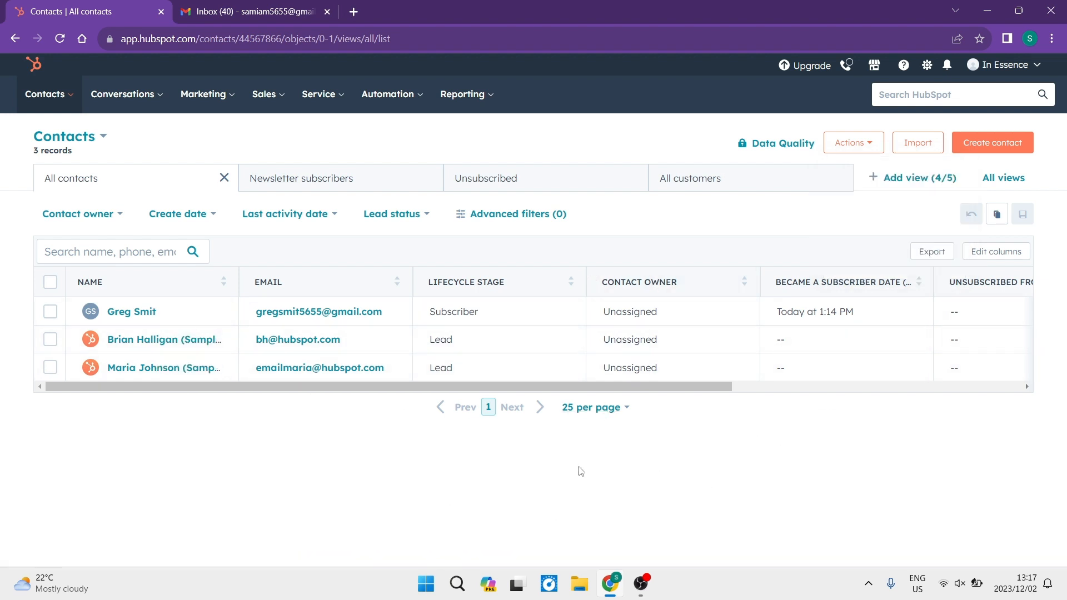
{"action": "left_click", "coordinate": [917, 143]}
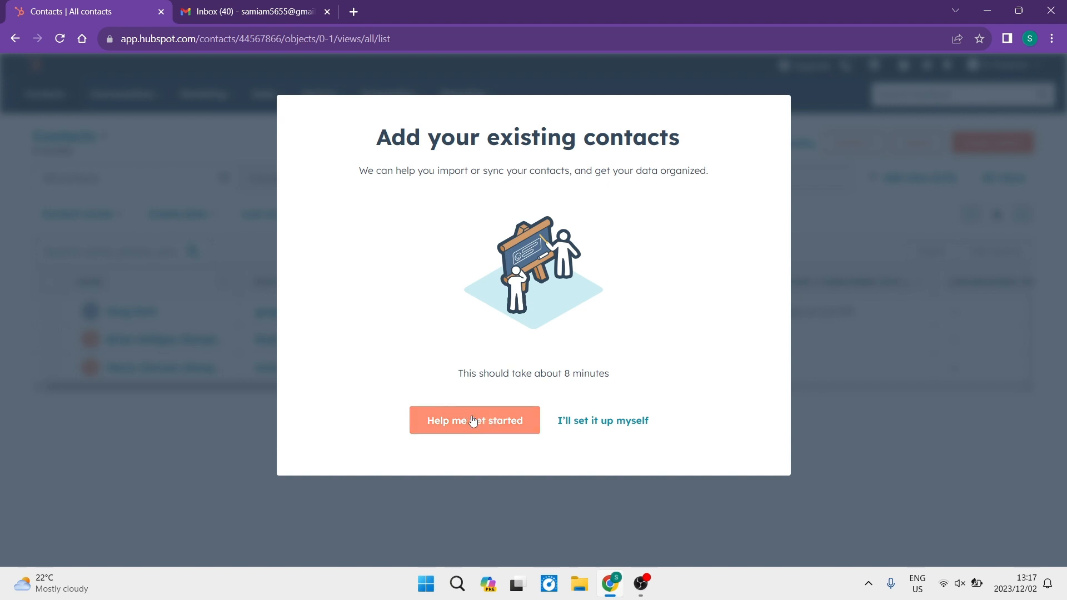
{"action": "left_click", "coordinate": [637, 424]}
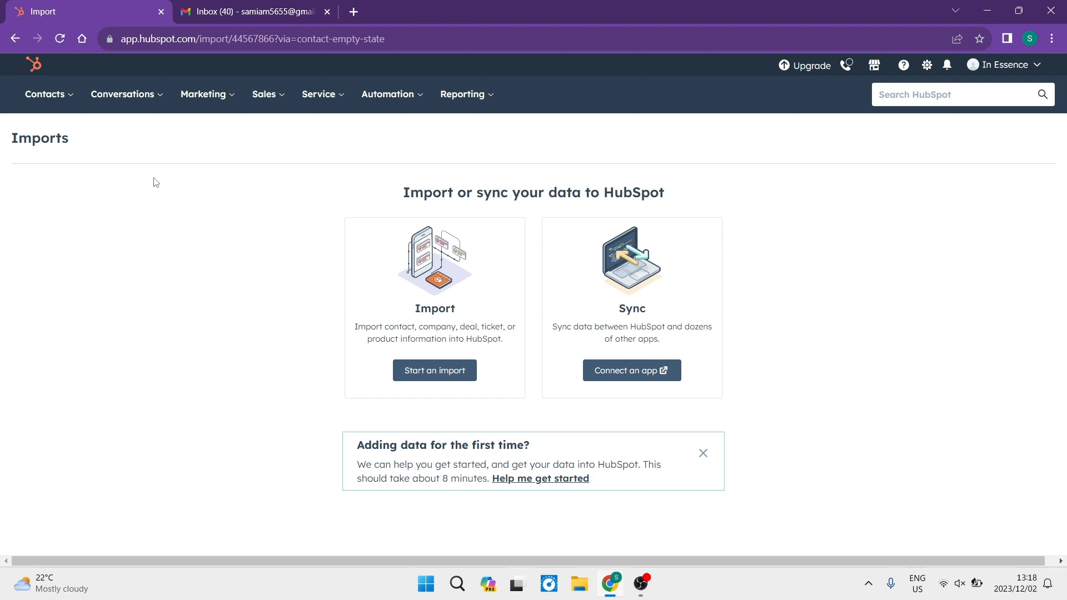
Go to Marketing Email and start creating a new email of the Regular type.
{"action": "left_click", "coordinate": [209, 97]}
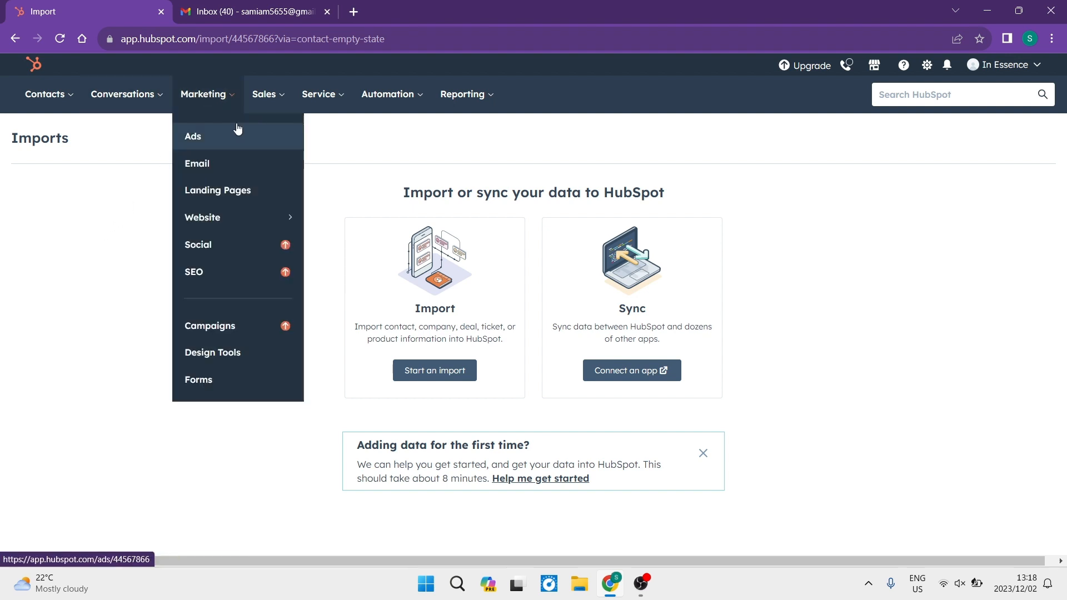
{"action": "mouse_move", "coordinate": [244, 219]}
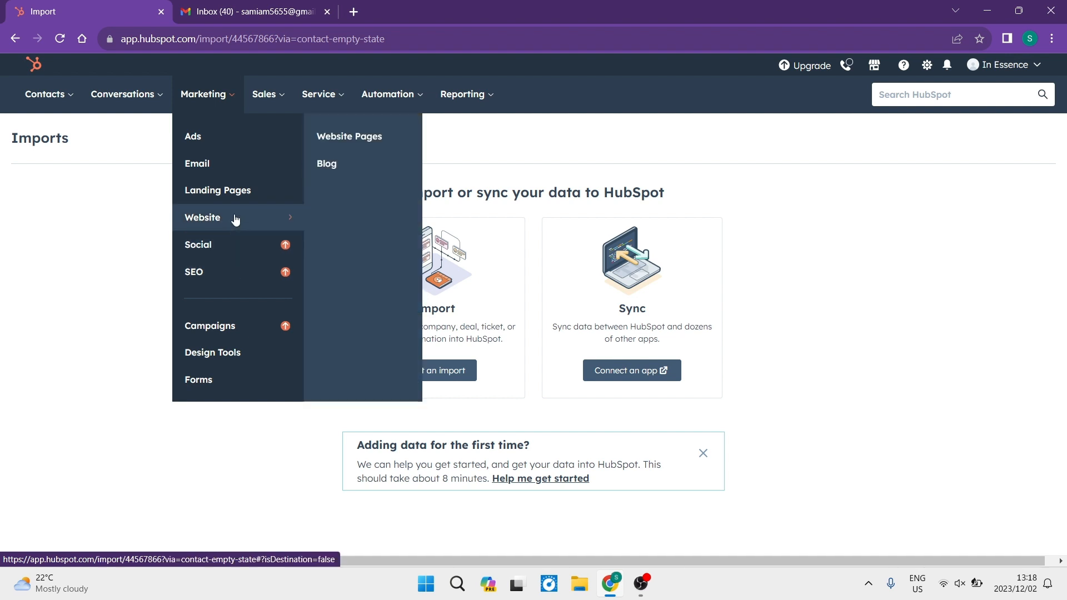
{"action": "left_click", "coordinate": [235, 166]}
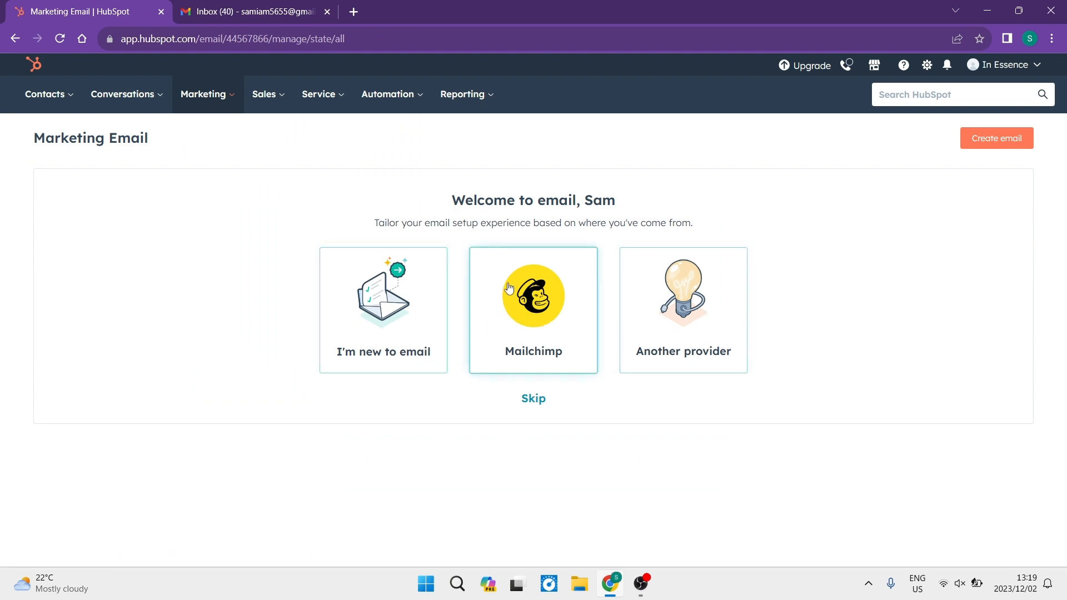
{"action": "left_click", "coordinate": [996, 142]}
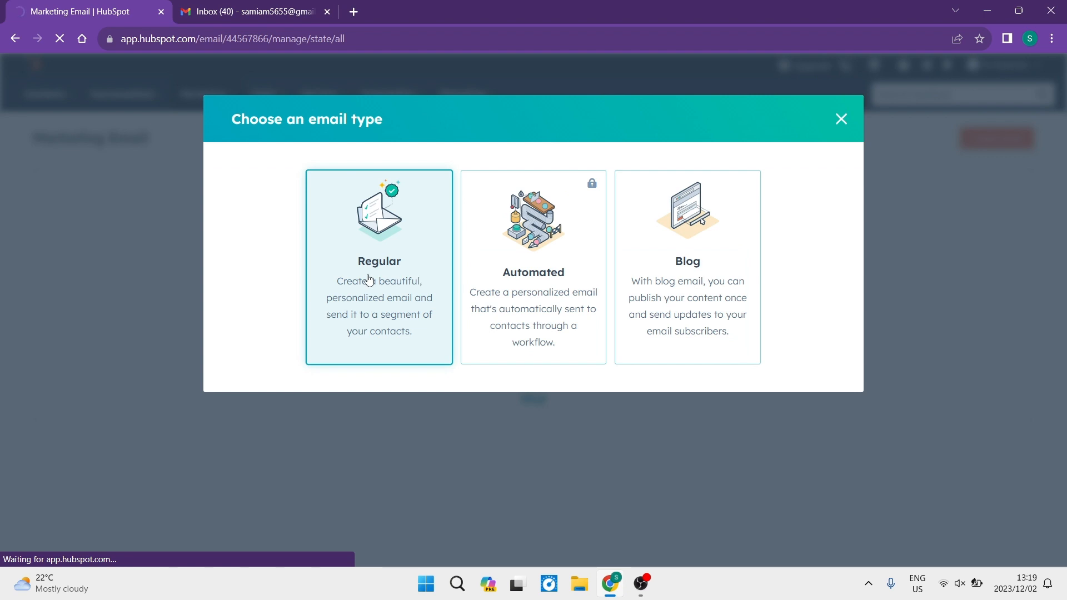
{"action": "left_click", "coordinate": [375, 270]}
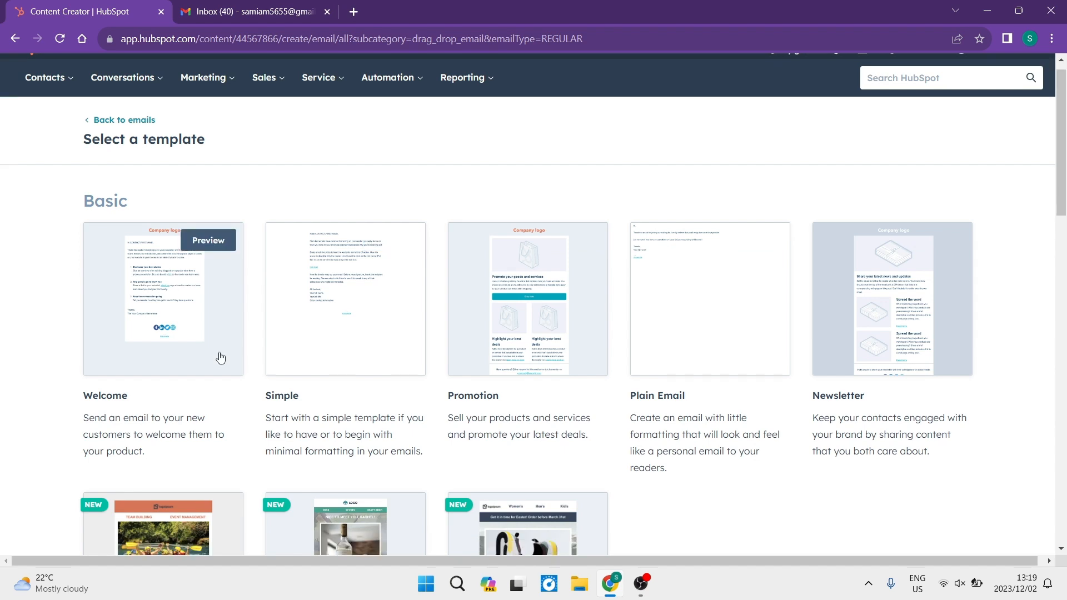
Look through the basic and premium email templates and pick the Promotion template for the new email.
{"action": "scroll", "coordinate": [203, 336], "scroll_direction": "down", "scroll_amount": 5}
{"action": "scroll", "coordinate": [202, 328], "scroll_direction": "down", "scroll_amount": 2}
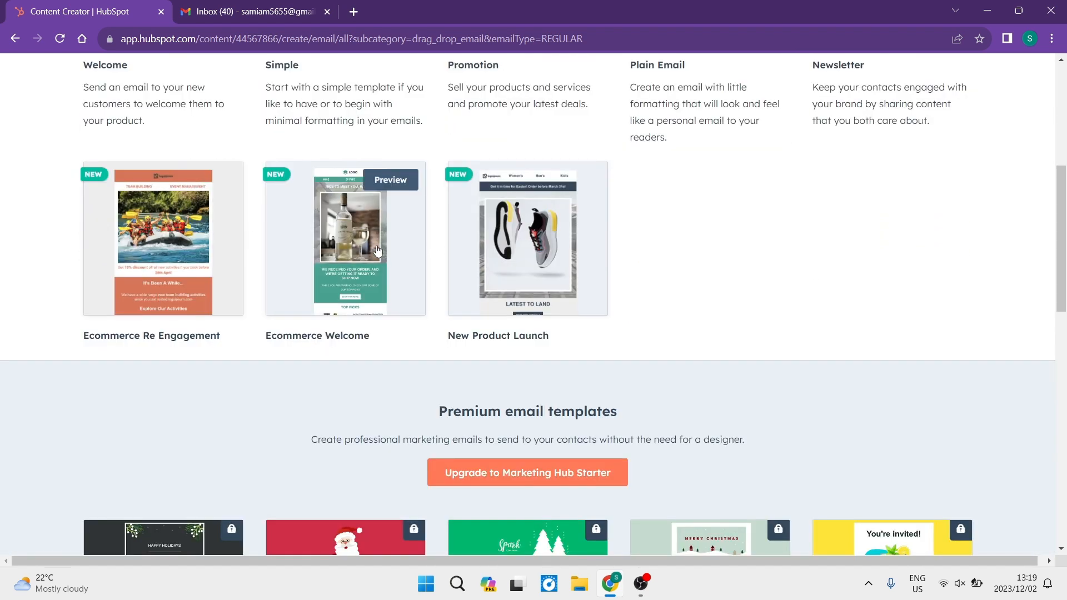
{"action": "scroll", "coordinate": [412, 282], "scroll_direction": "down", "scroll_amount": 3}
{"action": "scroll", "coordinate": [516, 209], "scroll_direction": "down", "scroll_amount": 9}
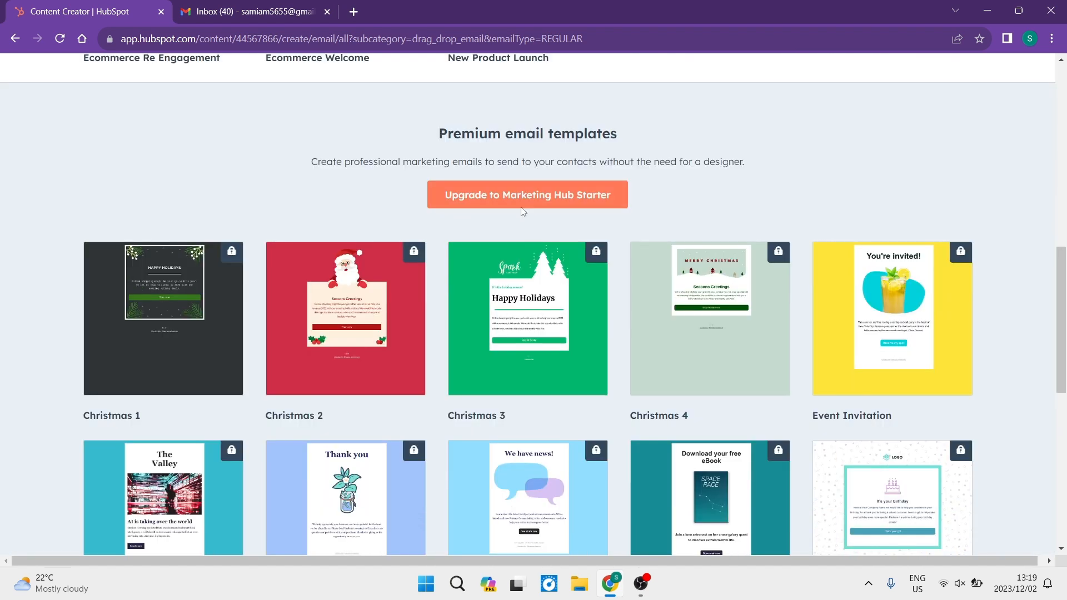
{"action": "scroll", "coordinate": [496, 311], "scroll_direction": "up", "scroll_amount": 20}
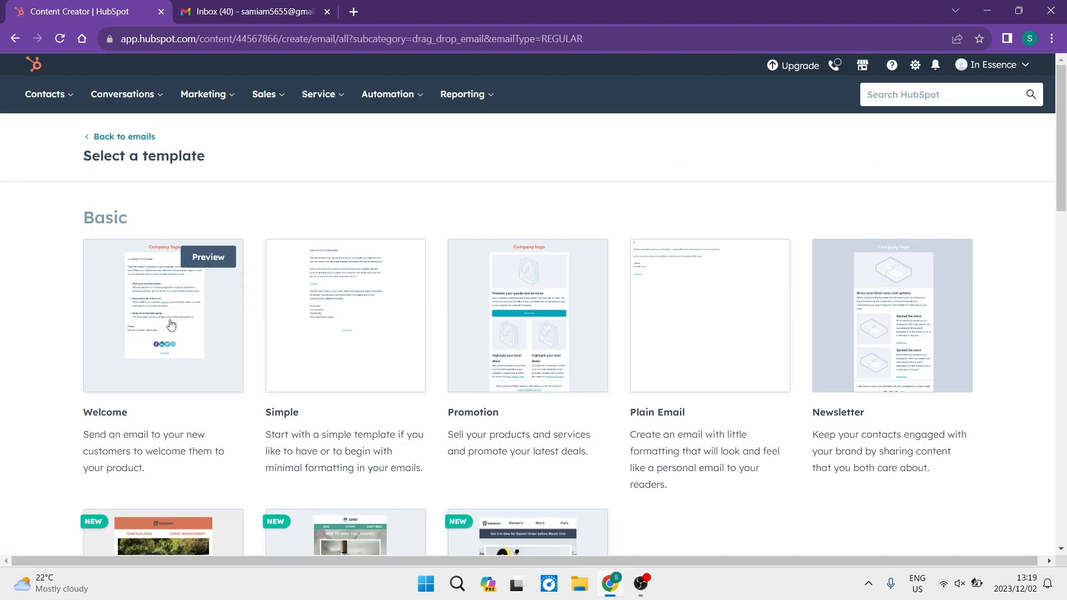
{"action": "left_click", "coordinate": [591, 350]}
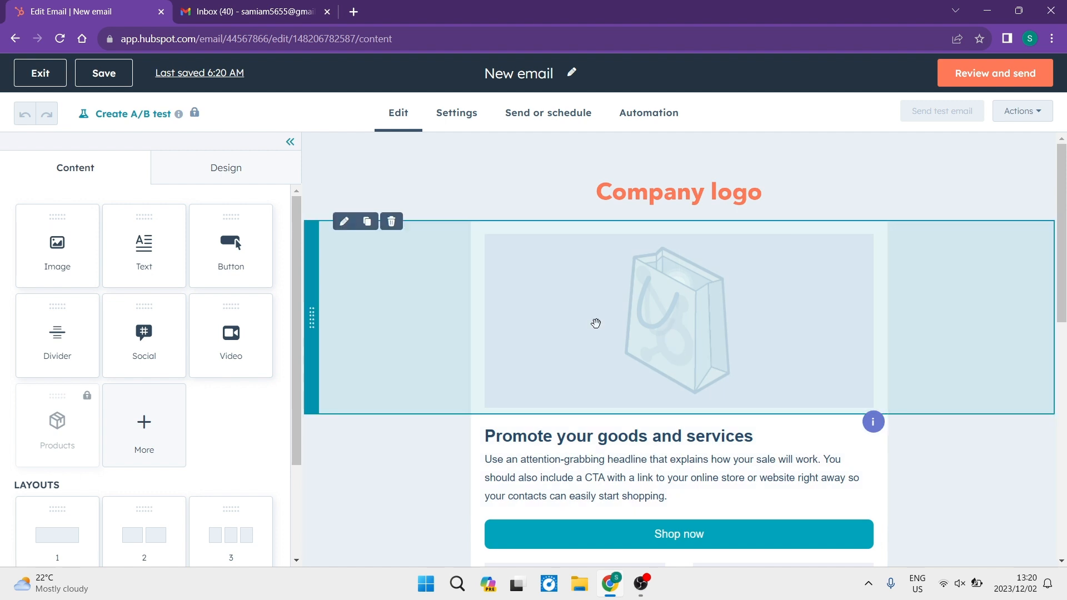
Examine the size, link, alignment and padding settings of the large shopping-bag image, switching its padding off and back on.
{"action": "left_click", "coordinate": [596, 323]}
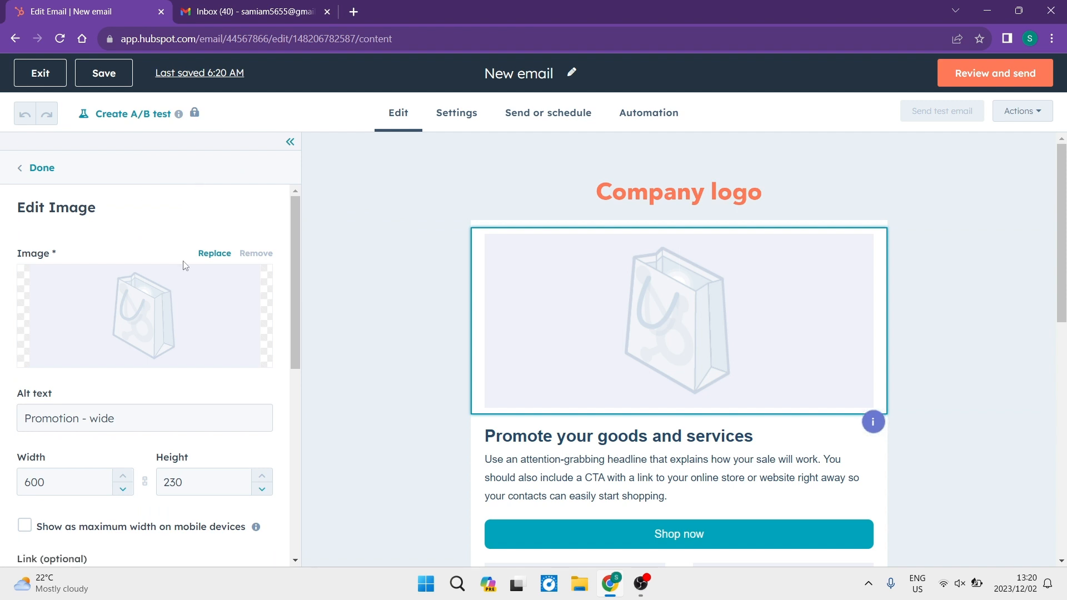
{"action": "mouse_move", "coordinate": [186, 270]}
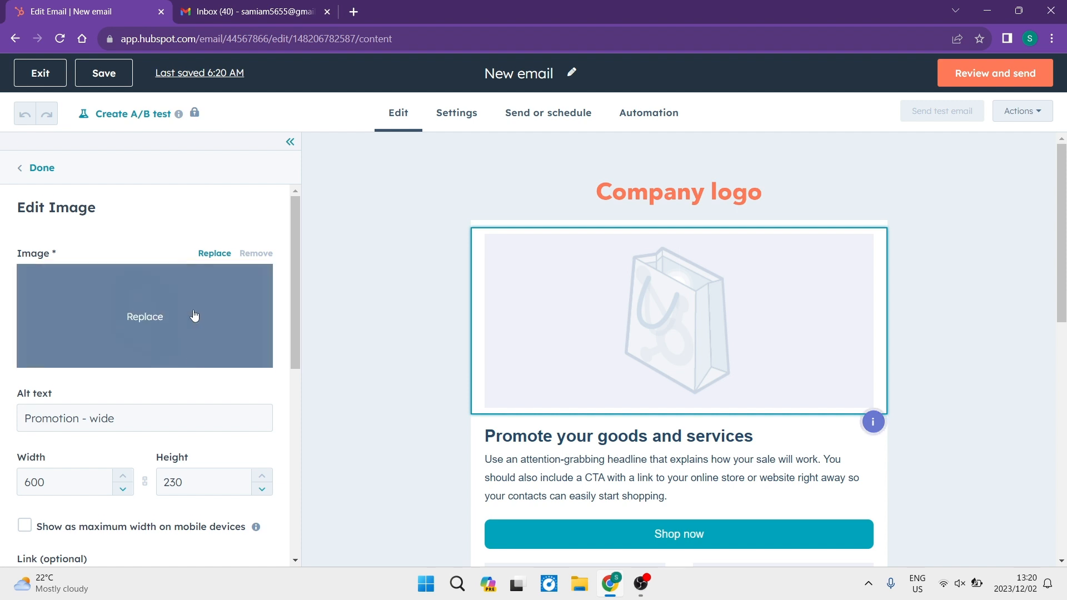
{"action": "scroll", "coordinate": [190, 364], "scroll_direction": "down", "scroll_amount": 1}
{"action": "scroll", "coordinate": [190, 364], "scroll_direction": "down", "scroll_amount": 1}
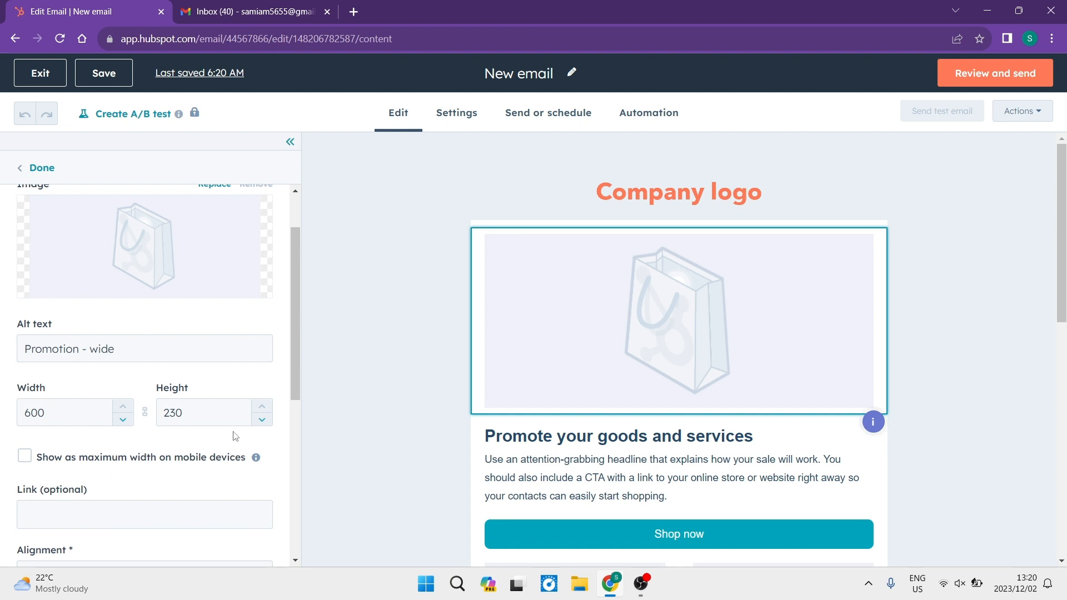
{"action": "scroll", "coordinate": [133, 311], "scroll_direction": "down", "scroll_amount": 3}
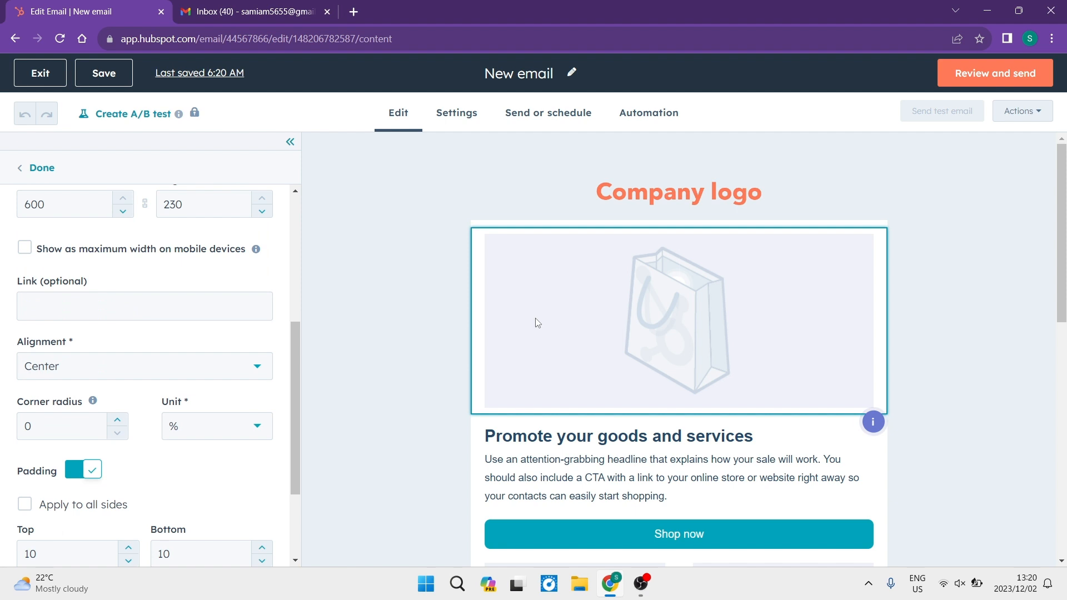
{"action": "left_click", "coordinate": [50, 303]}
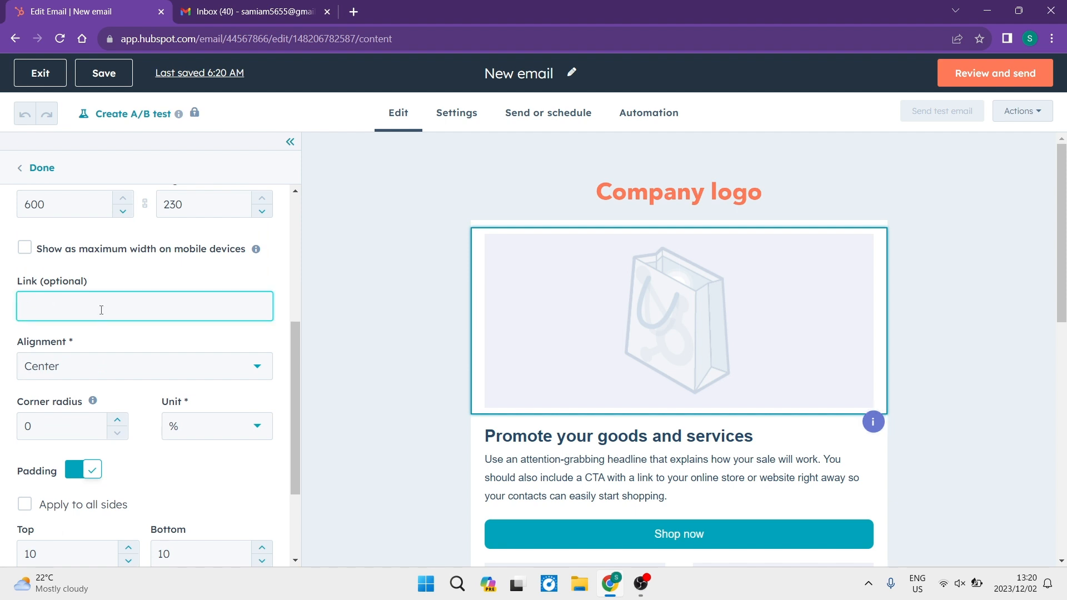
{"action": "scroll", "coordinate": [167, 341], "scroll_direction": "down", "scroll_amount": 1}
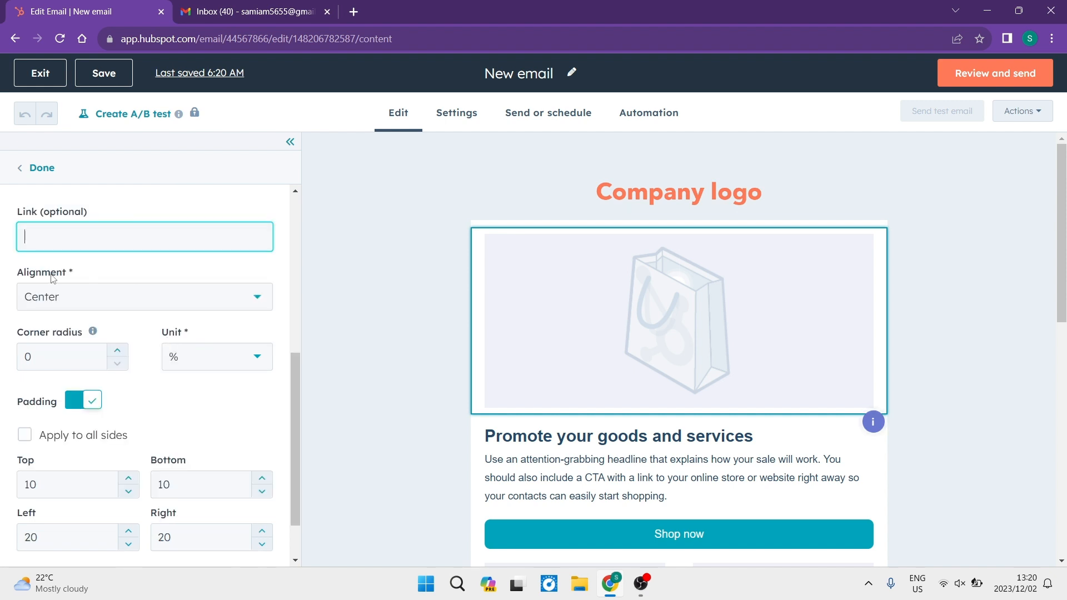
{"action": "scroll", "coordinate": [51, 278], "scroll_direction": "down", "scroll_amount": 1}
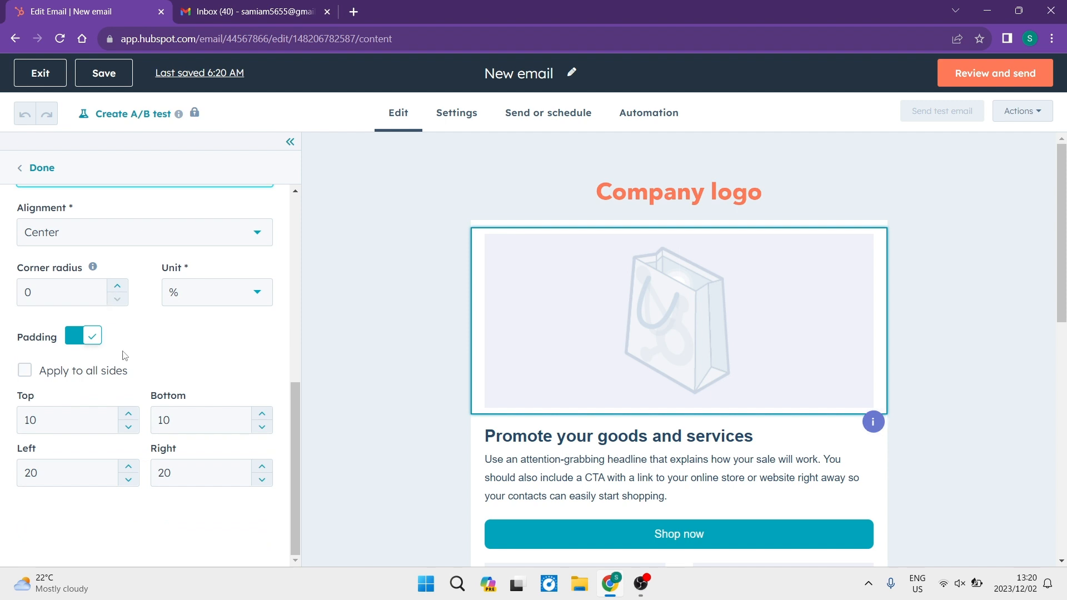
{"action": "left_click", "coordinate": [93, 339]}
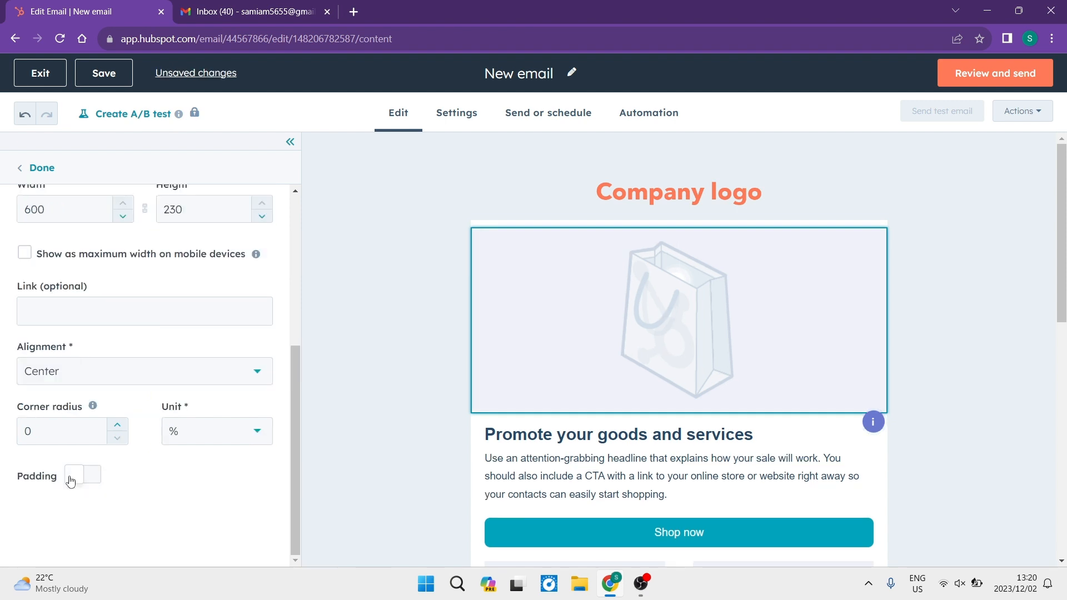
{"action": "left_click", "coordinate": [71, 477]}
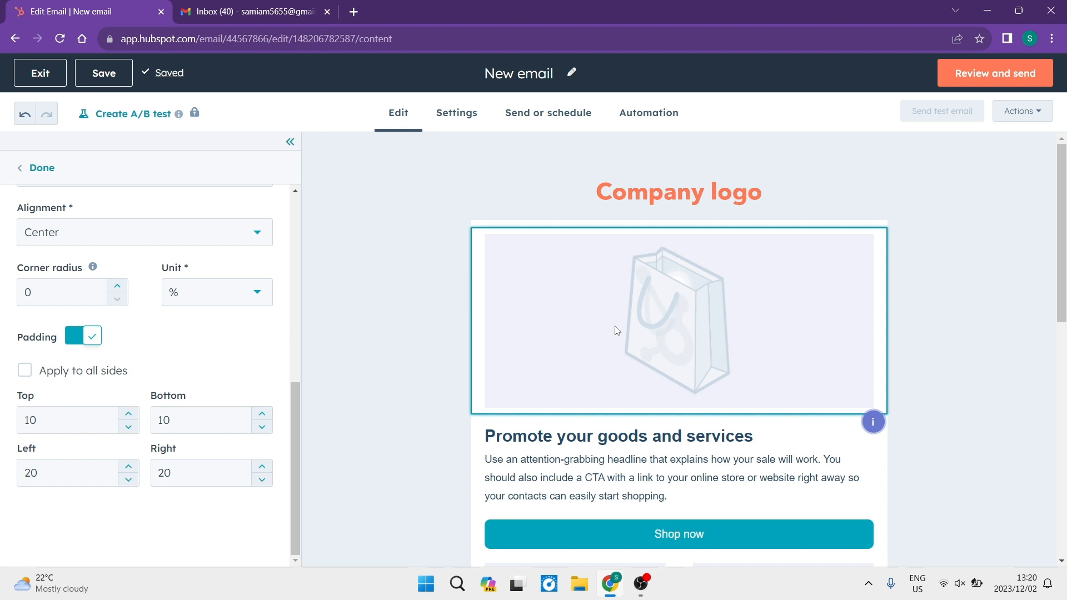
{"action": "left_click", "coordinate": [725, 221]}
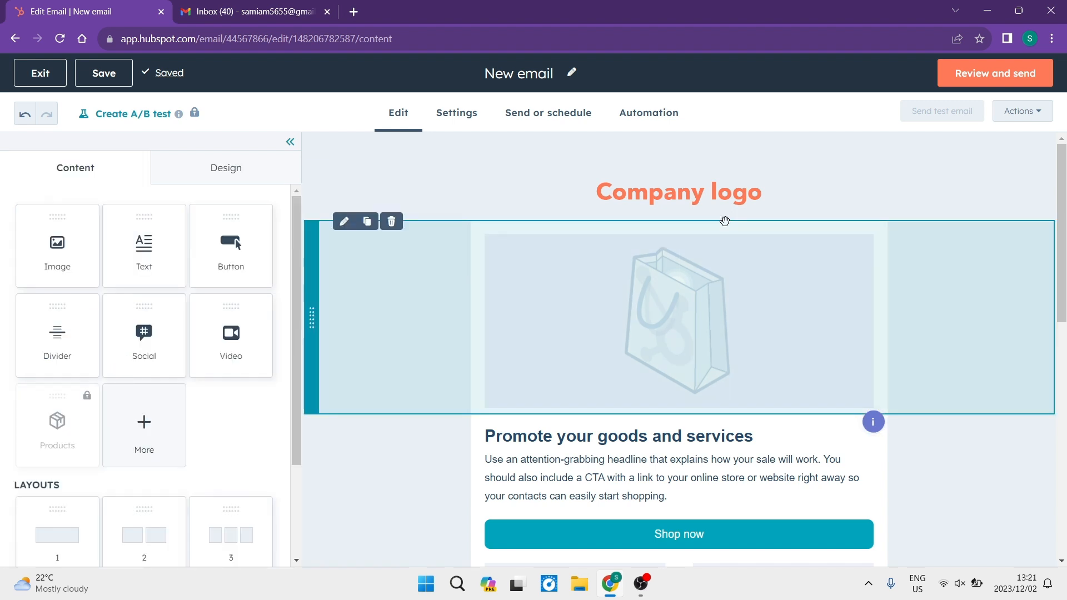
Inspect the editing options of the "Promote your goods and services" text block and review the available content blocks and layouts.
{"action": "left_click", "coordinate": [614, 448]}
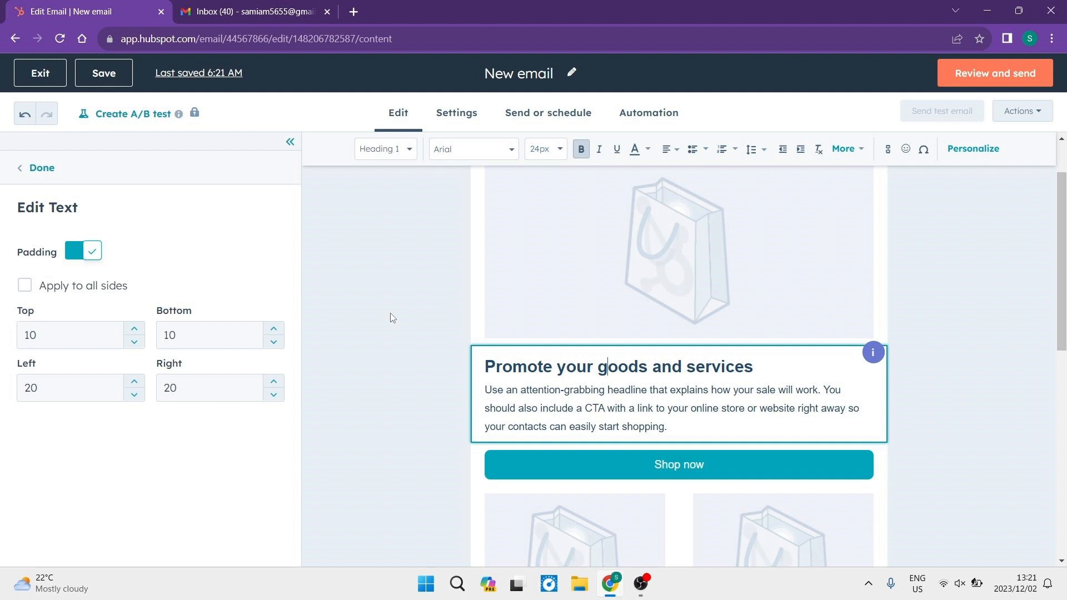
{"action": "left_click", "coordinate": [390, 315]}
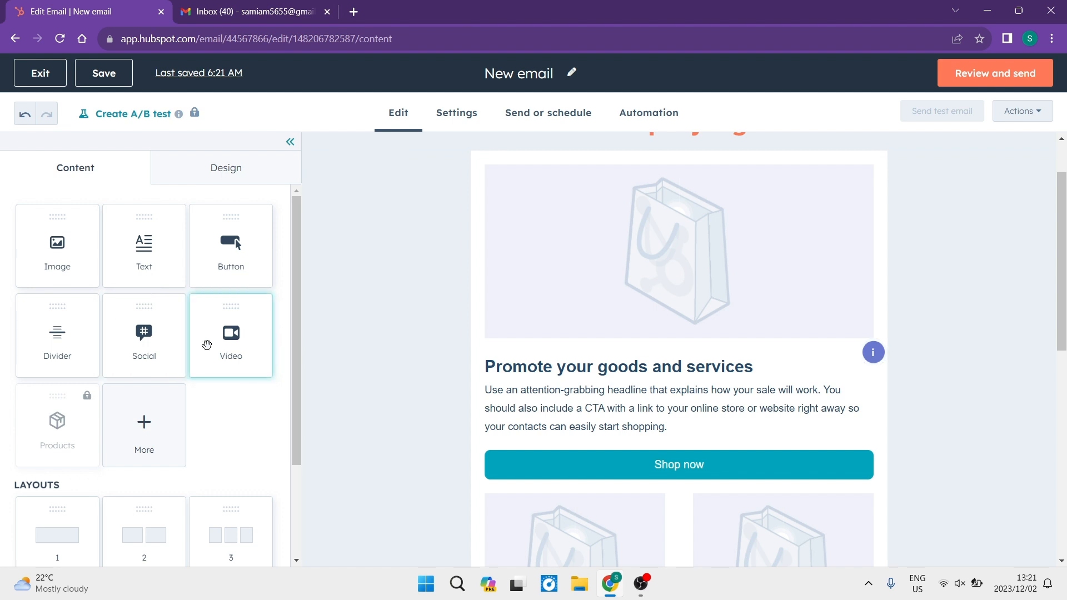
{"action": "scroll", "coordinate": [118, 410], "scroll_direction": "down", "scroll_amount": 1}
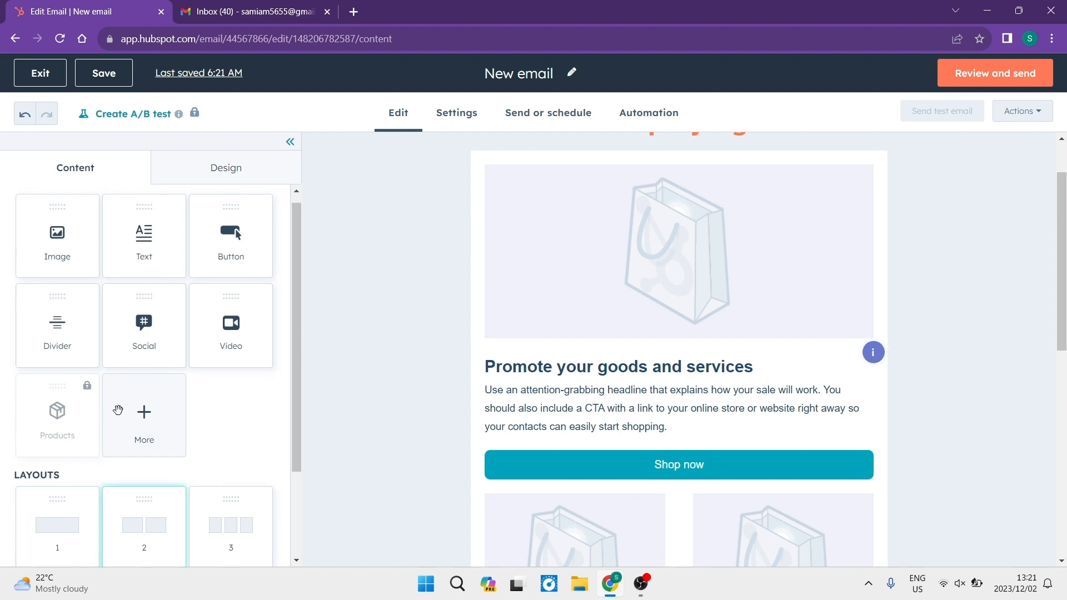
{"action": "scroll", "coordinate": [118, 410], "scroll_direction": "up", "scroll_amount": 1}
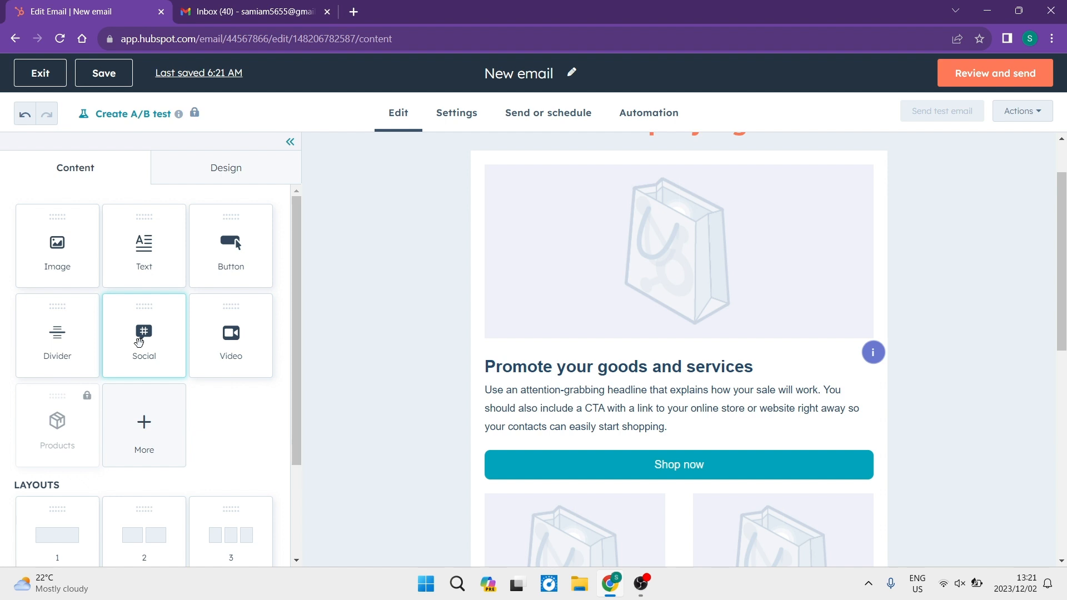
Add a Social block between the large shopping-bag image and the "Promote your goods and services" text.
{"action": "left_click_drag", "start_coordinate": [139, 342], "coordinate": [679, 353]}
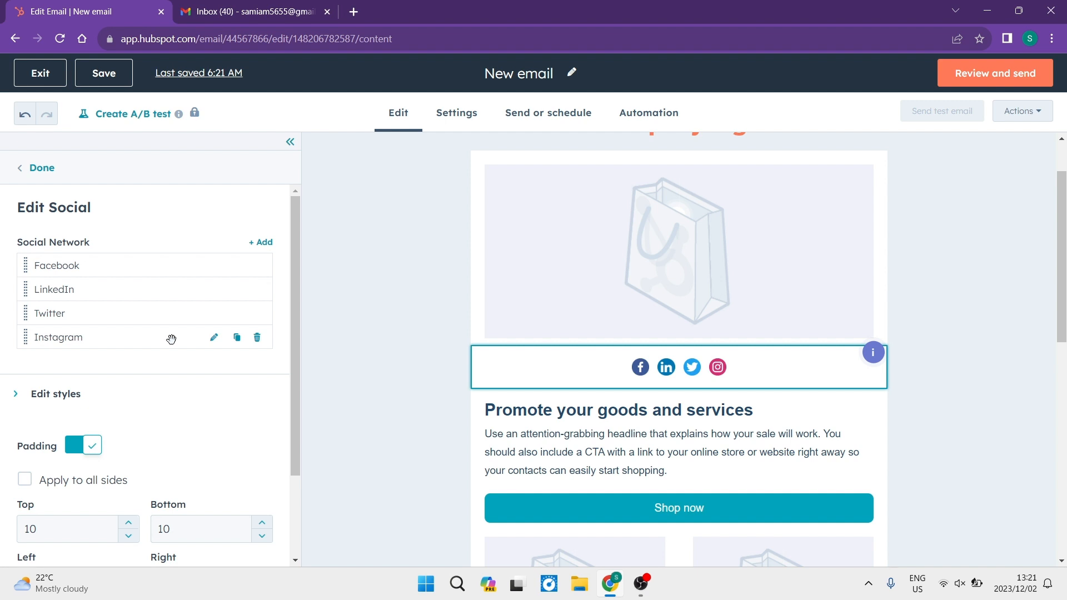
{"action": "scroll", "coordinate": [483, 290], "scroll_direction": "up", "scroll_amount": 1}
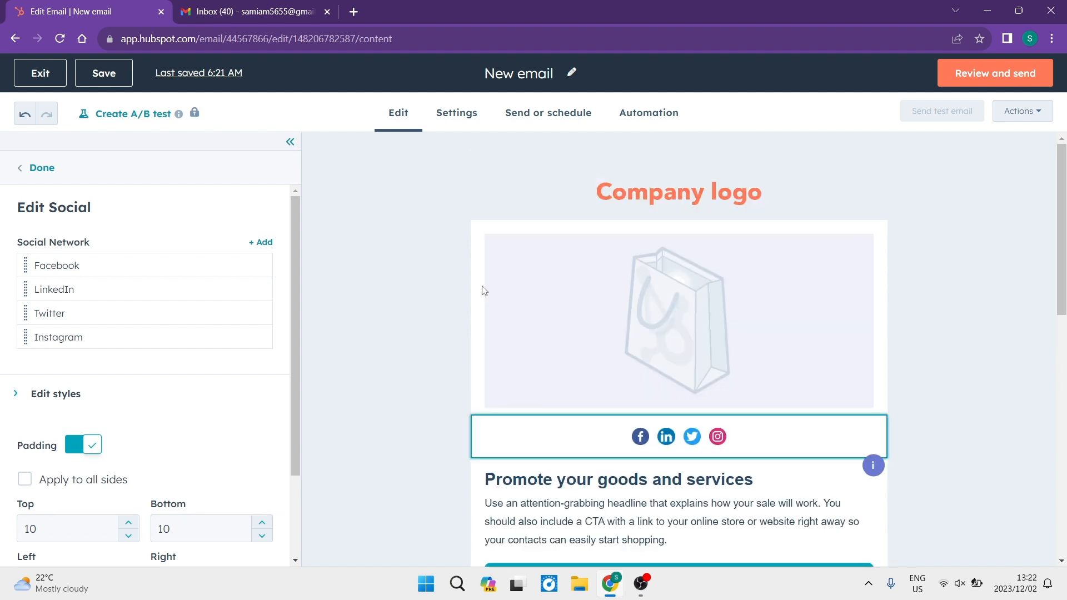
Review the email's settings, including the available subscription types, and its sending and automation options.
{"action": "left_click", "coordinate": [454, 114]}
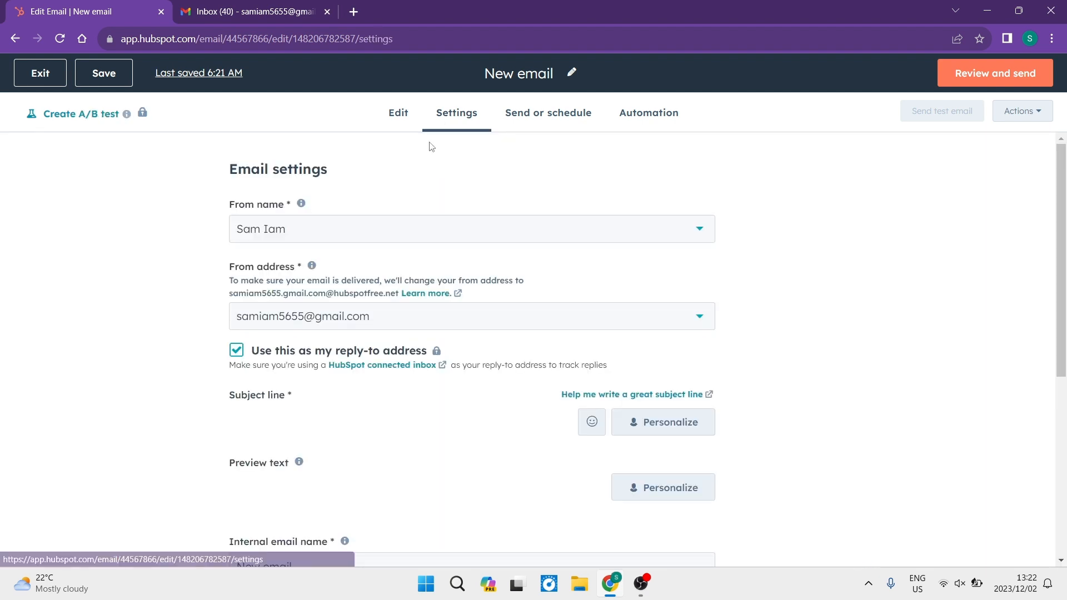
{"action": "scroll", "coordinate": [383, 293], "scroll_direction": "down", "scroll_amount": 2}
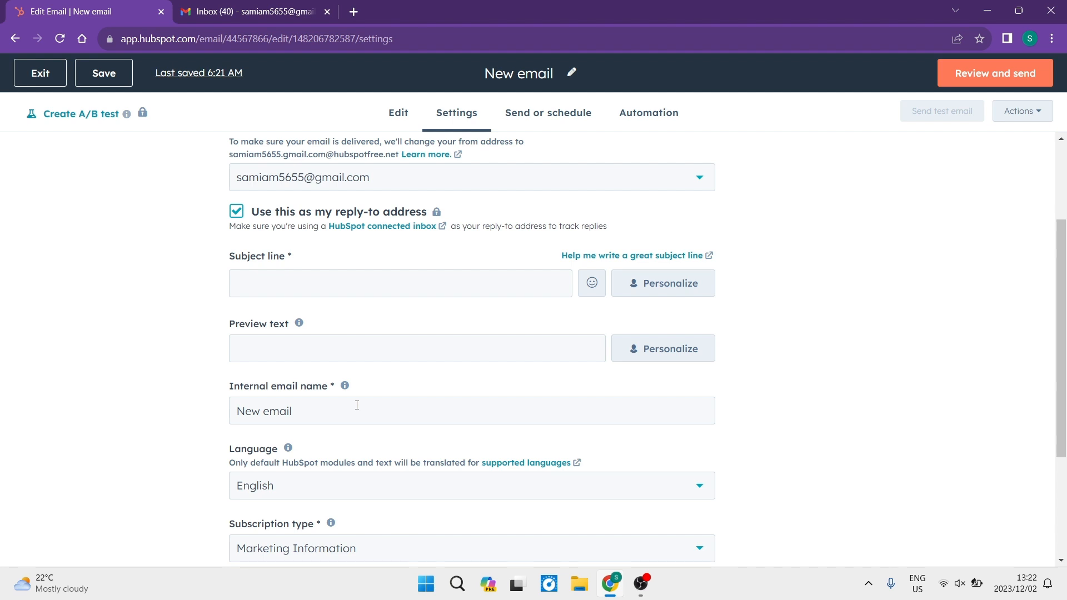
{"action": "scroll", "coordinate": [309, 357], "scroll_direction": "down", "scroll_amount": 2}
{"action": "scroll", "coordinate": [309, 357], "scroll_direction": "down", "scroll_amount": 1}
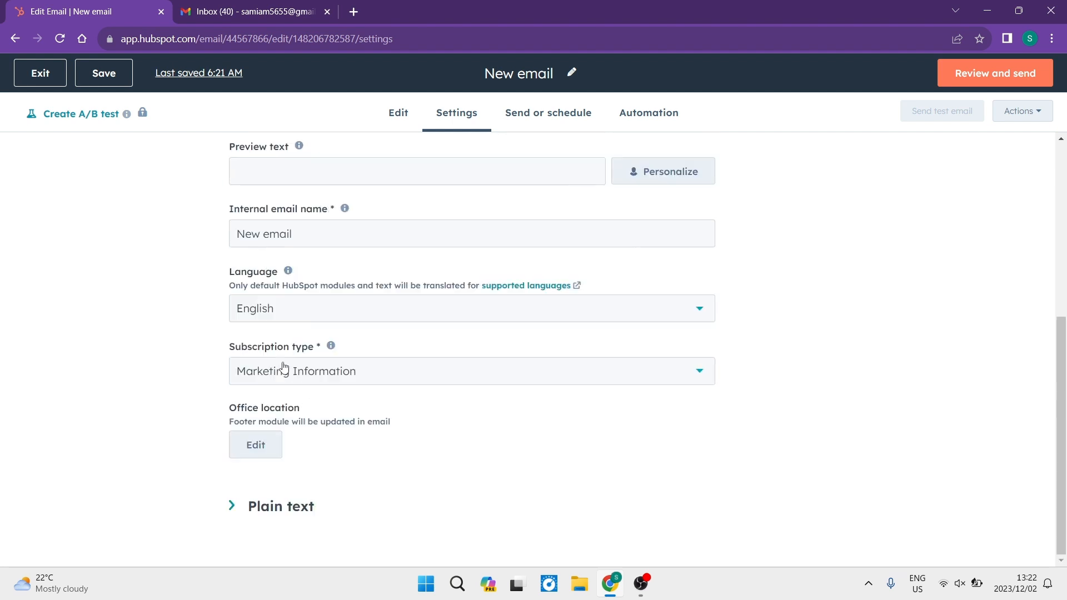
{"action": "left_click", "coordinate": [424, 375]}
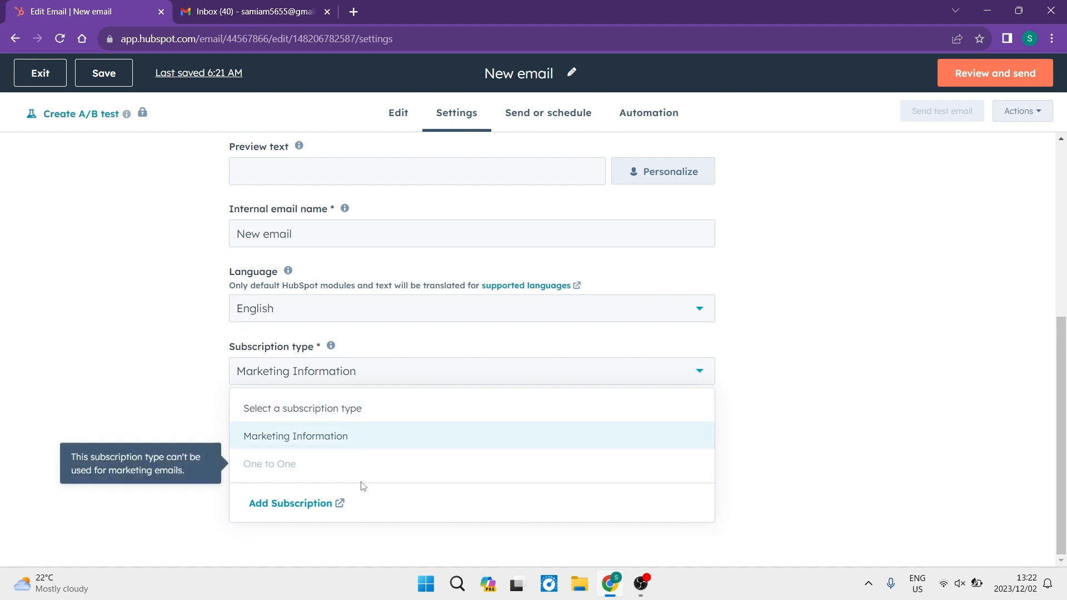
{"action": "left_click", "coordinate": [129, 345]}
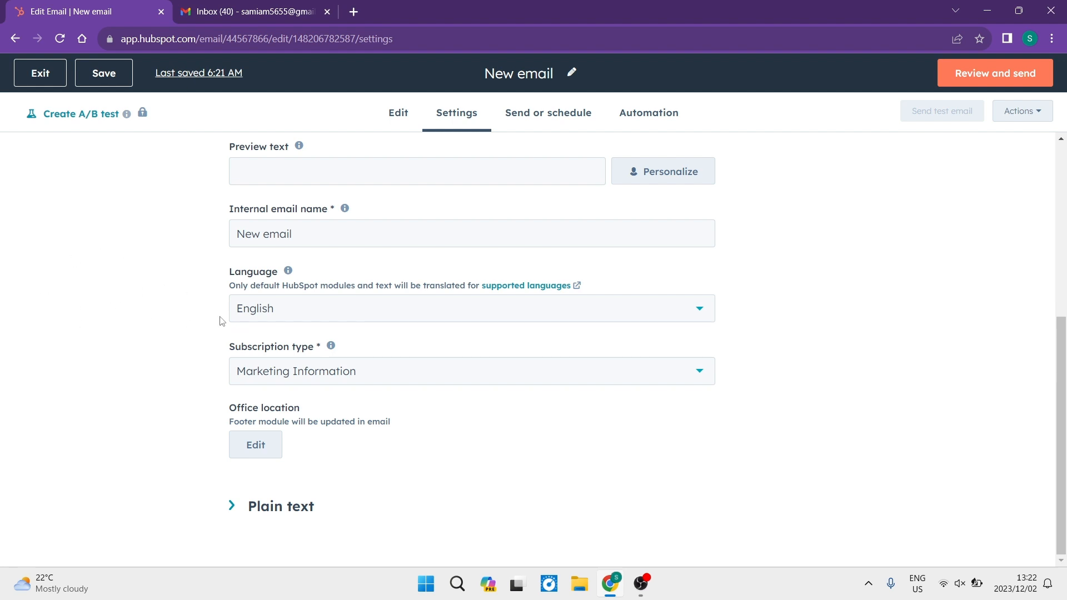
{"action": "left_click", "coordinate": [543, 123]}
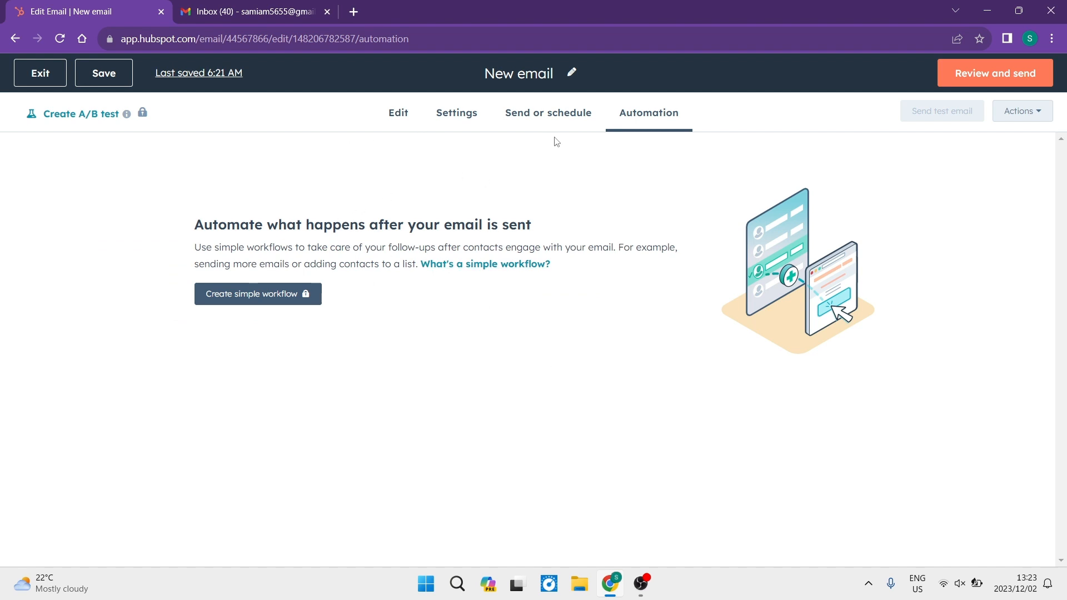
{"action": "left_click", "coordinate": [1003, 76]}
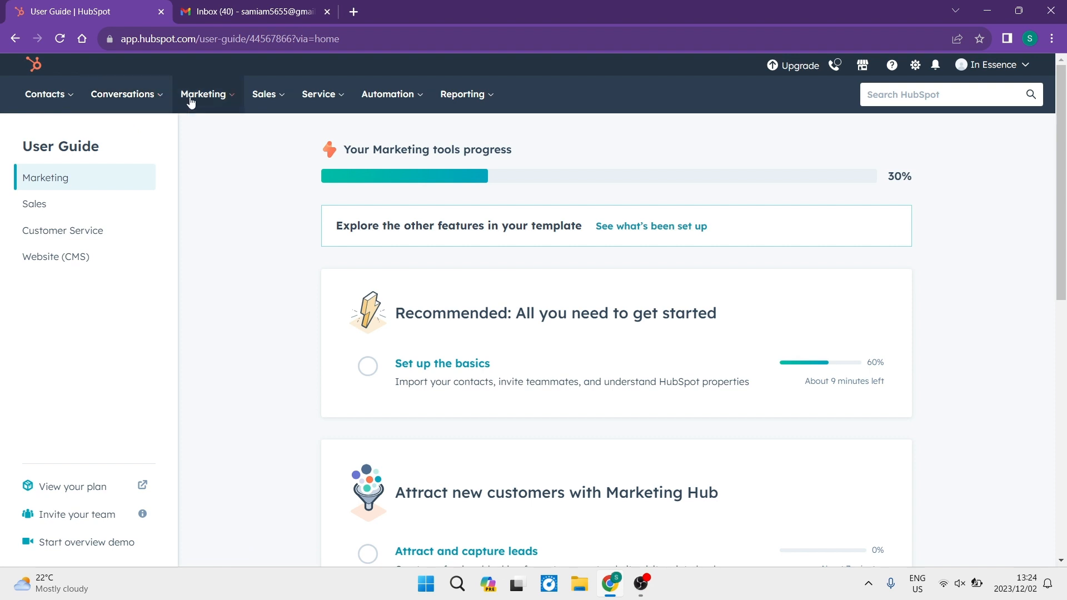
Go to Marketing Landing Pages and create a new landing page named "In Essence Promo".
{"action": "left_click", "coordinate": [211, 102]}
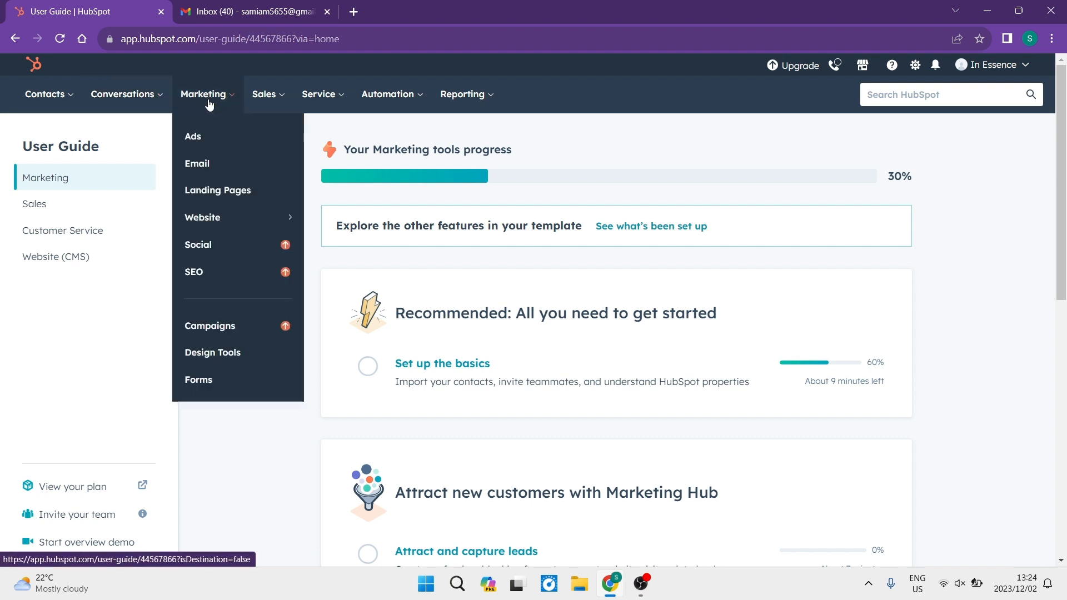
{"action": "left_click", "coordinate": [238, 192]}
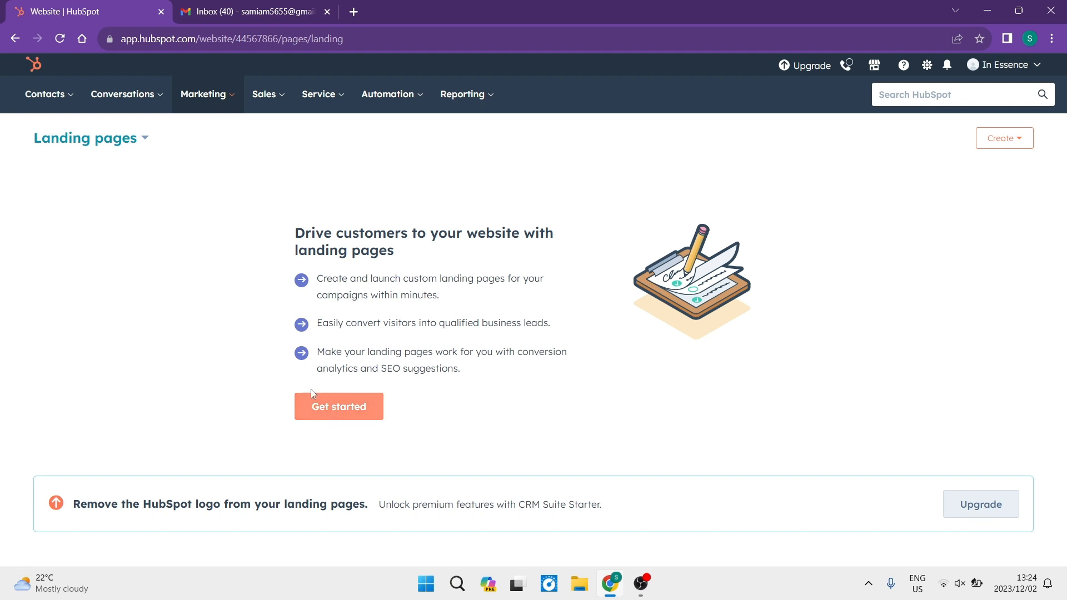
{"action": "left_click", "coordinate": [339, 411]}
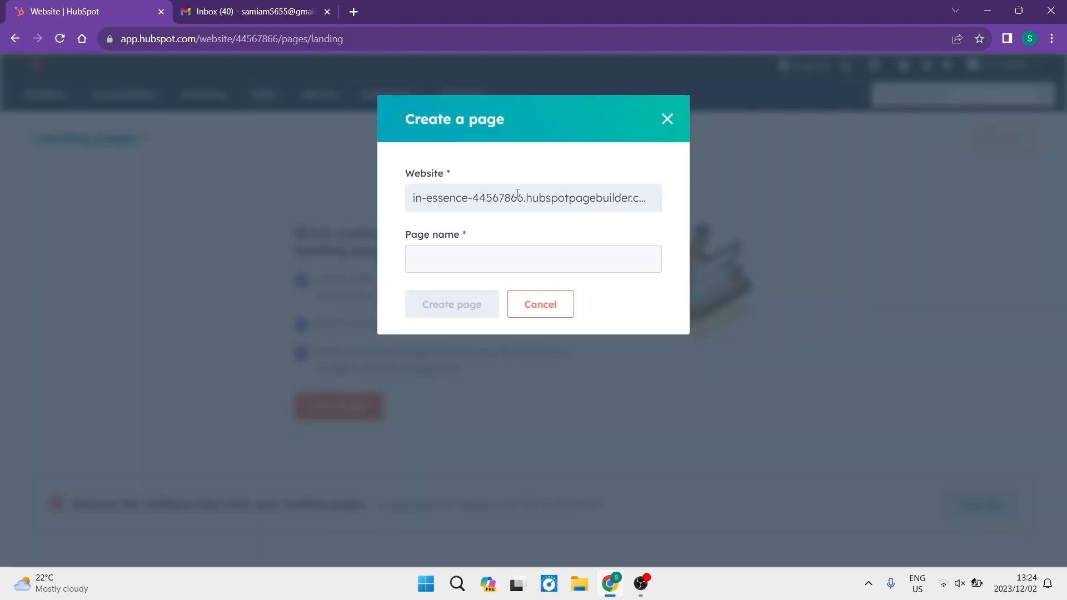
{"action": "left_click", "coordinate": [468, 261]}
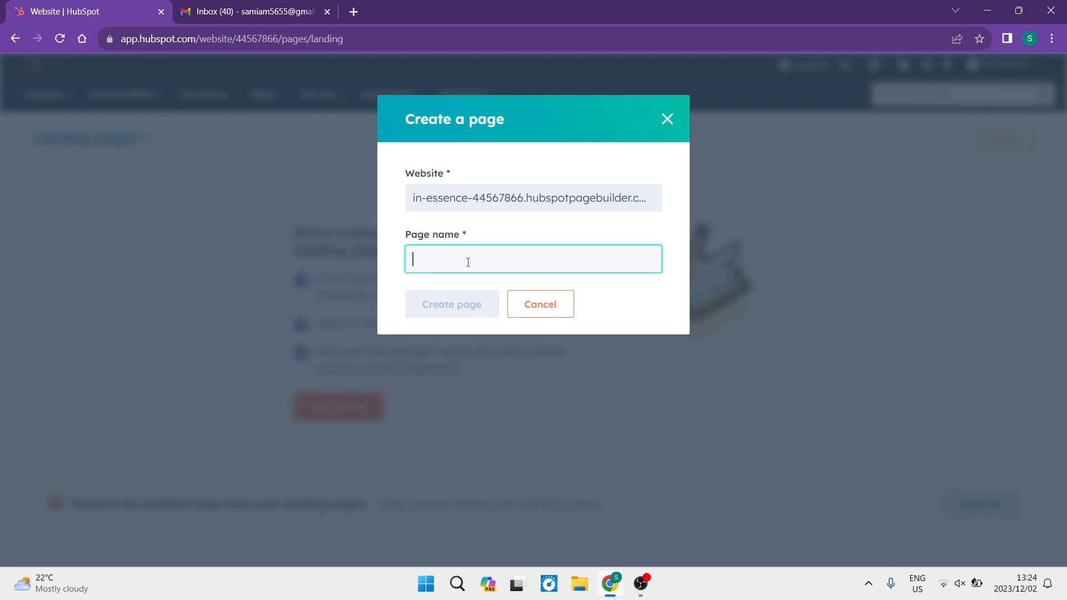
{"action": "type", "text": "In Essen"}
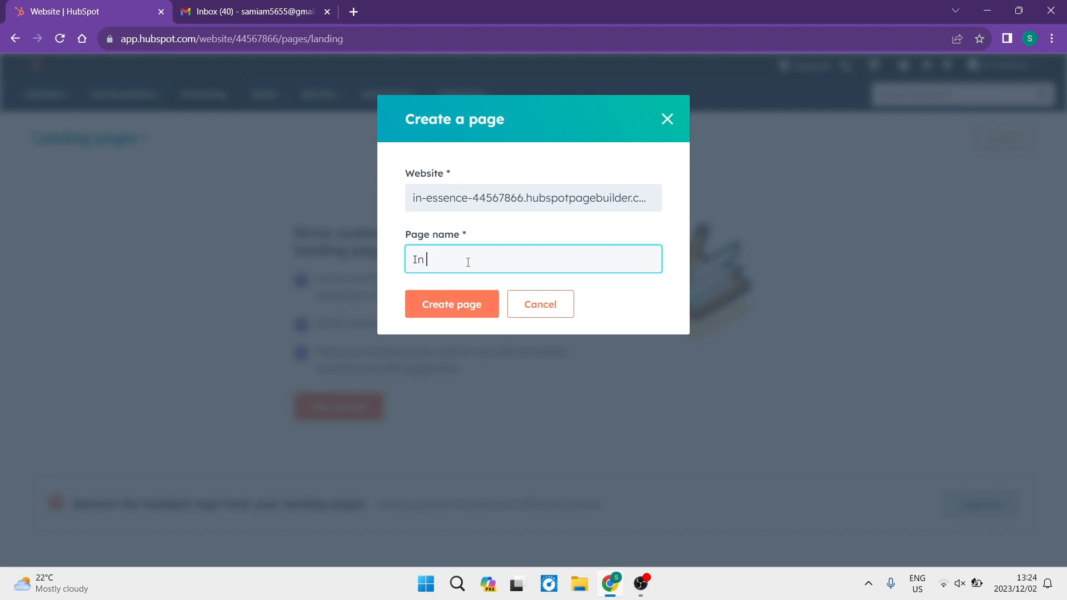
{"action": "type", "text": "ce Promo"}
{"action": "left_click", "coordinate": [467, 301]}
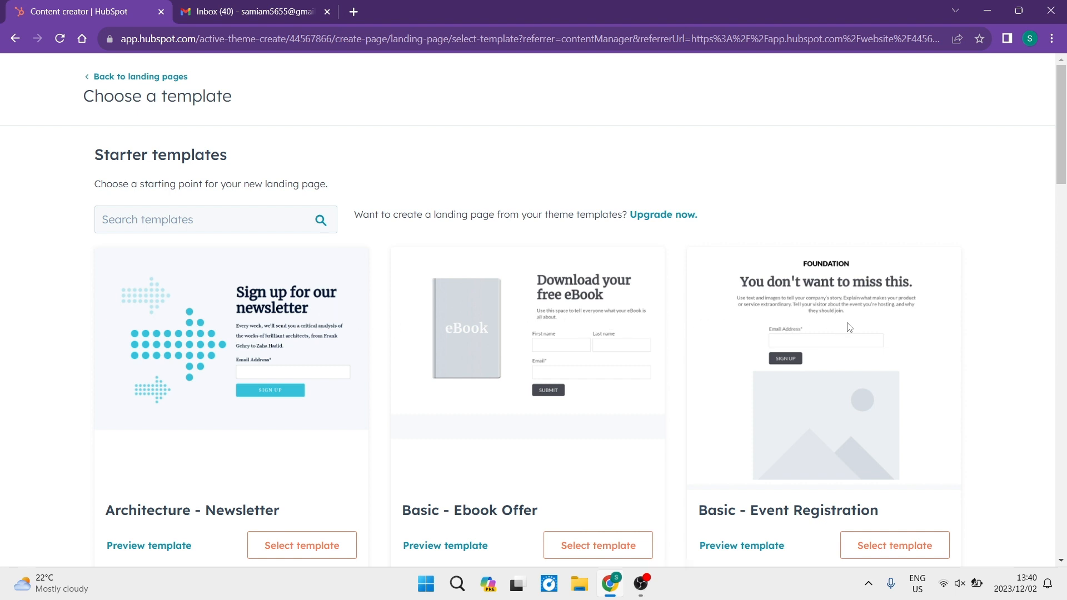
Look through the starter templates and build the landing page from Architecture - Newsletter, postponing the editor onboarding.
{"action": "scroll", "coordinate": [769, 336], "scroll_direction": "down", "scroll_amount": 5}
{"action": "scroll", "coordinate": [552, 350], "scroll_direction": "down", "scroll_amount": 5}
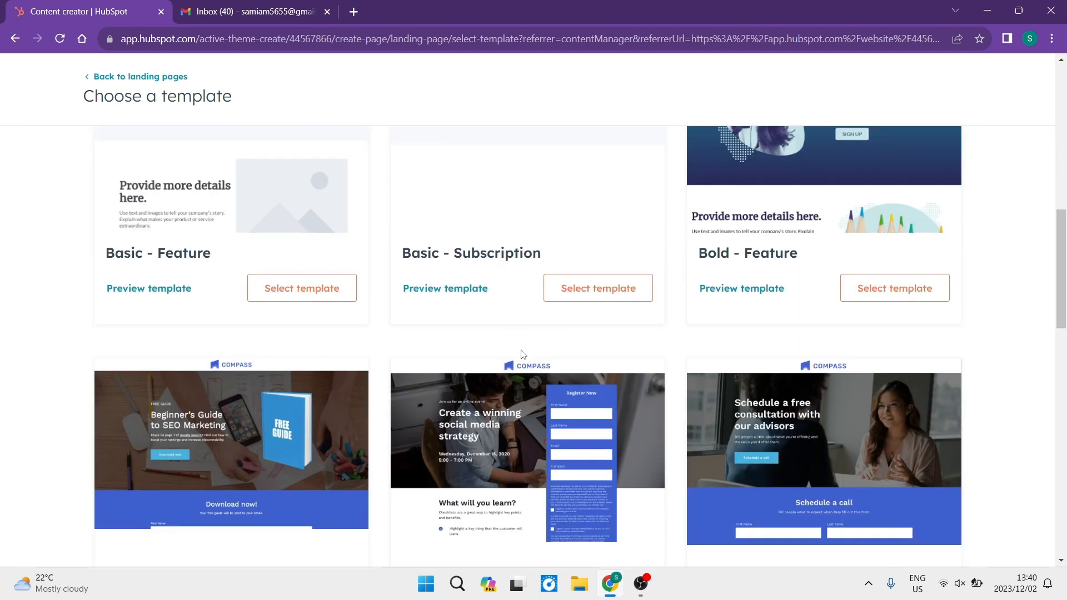
{"action": "scroll", "coordinate": [508, 347], "scroll_direction": "down", "scroll_amount": 6}
{"action": "scroll", "coordinate": [511, 362], "scroll_direction": "down", "scroll_amount": 10}
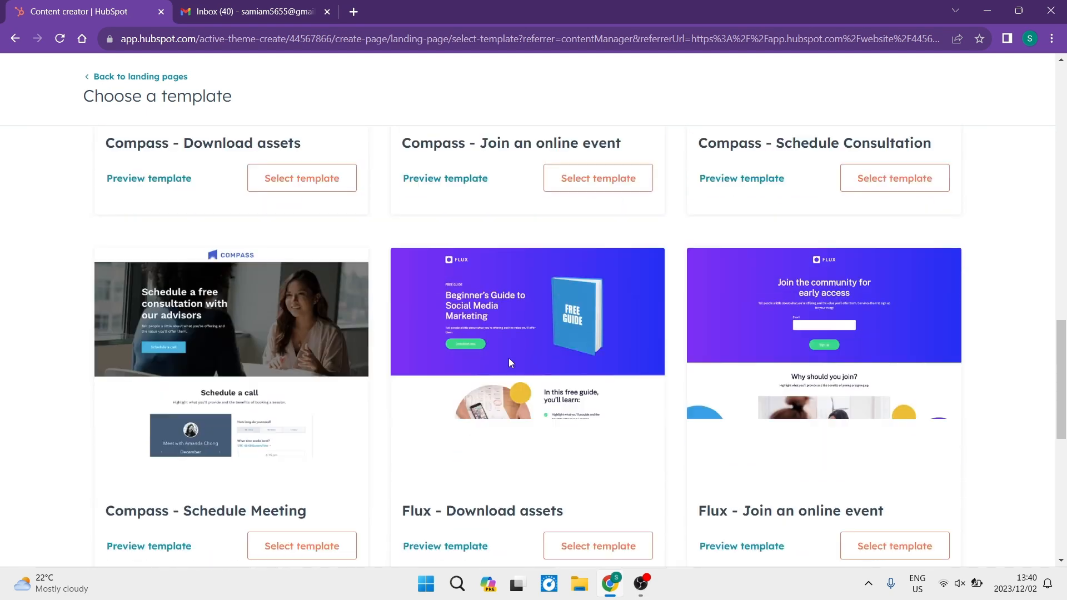
{"action": "scroll", "coordinate": [514, 360], "scroll_direction": "up", "scroll_amount": 20}
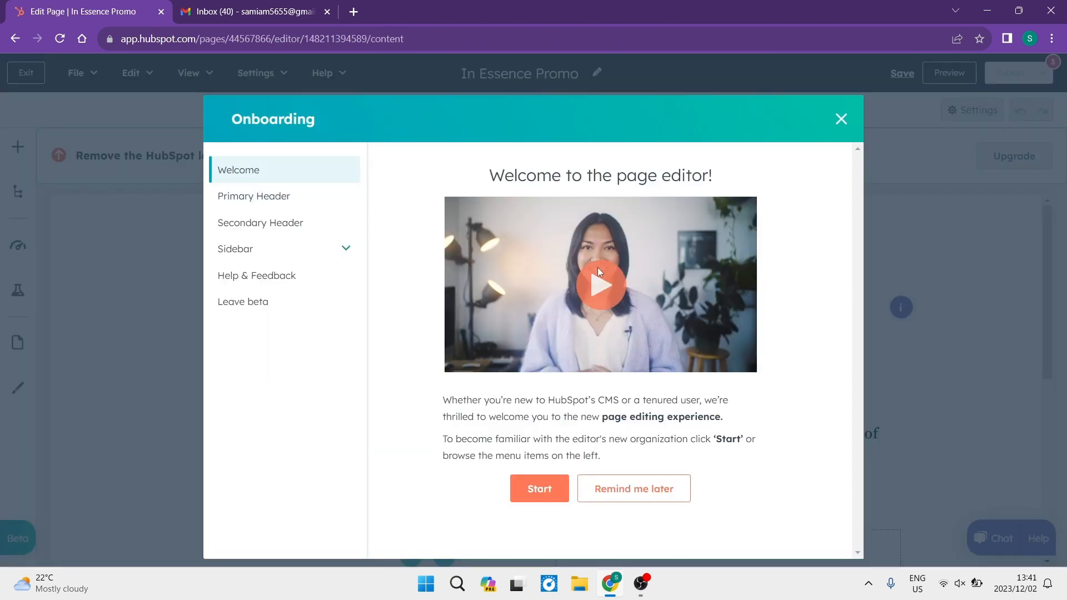
{"action": "left_click", "coordinate": [634, 489]}
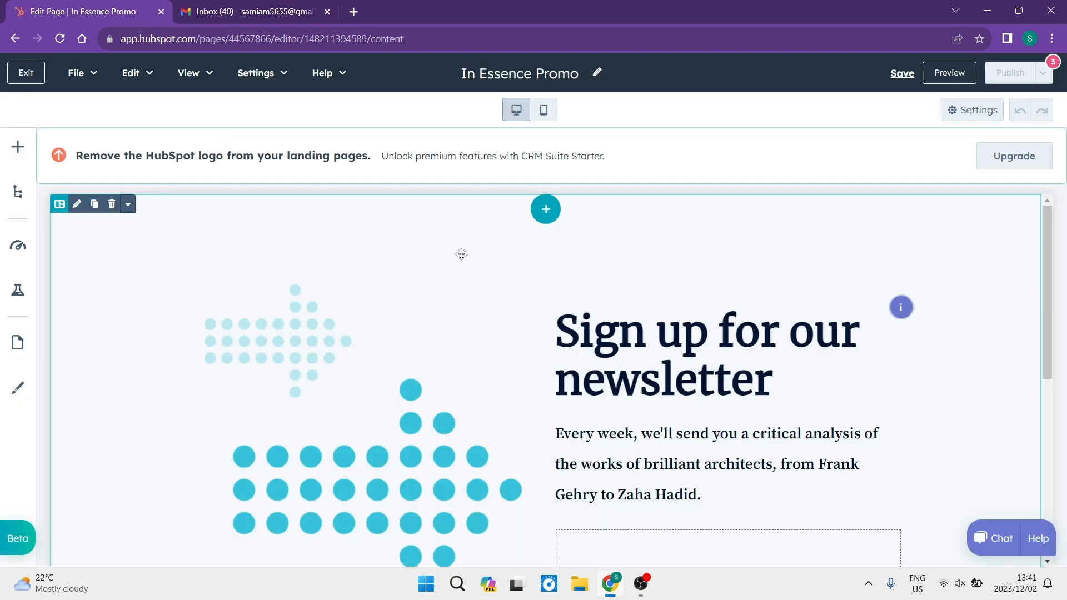
Examine the style categories and the content, size, loading and link settings of the landing page's arrows image.
{"action": "left_click", "coordinate": [504, 227]}
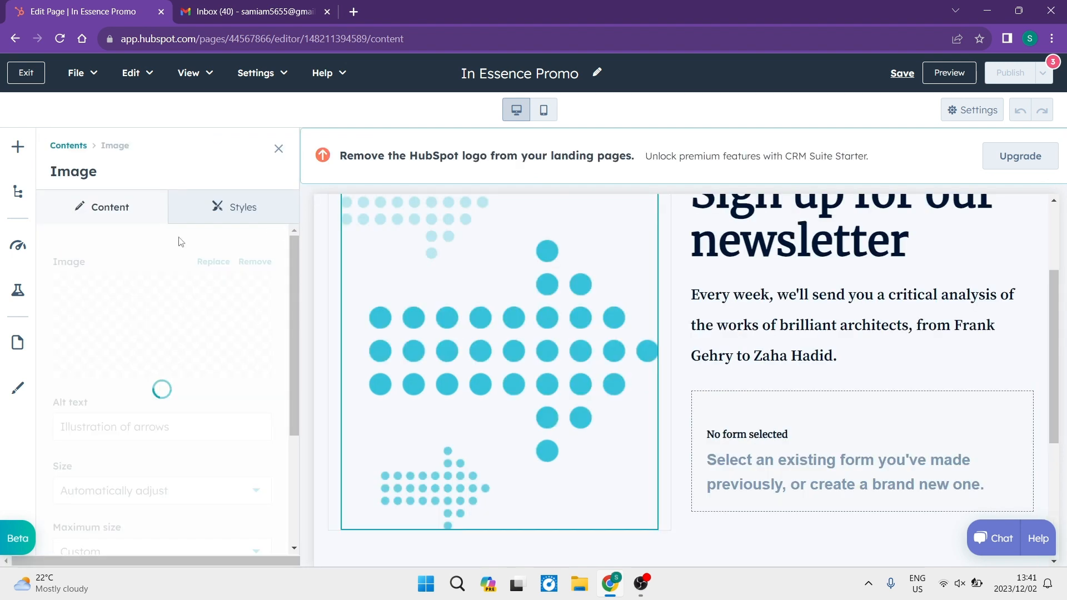
{"action": "left_click", "coordinate": [171, 205]}
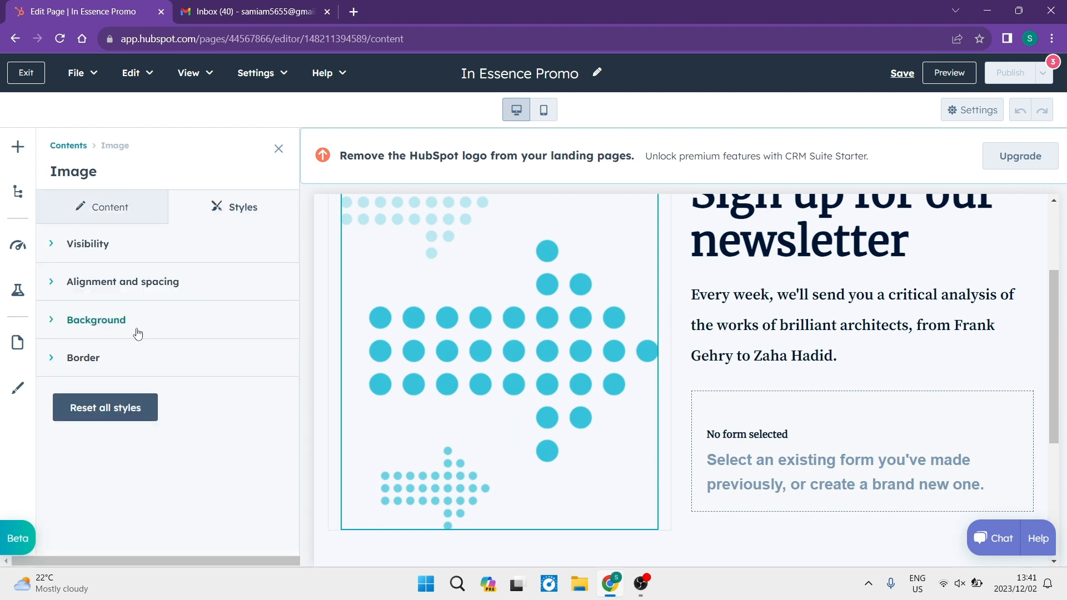
{"action": "scroll", "coordinate": [567, 362], "scroll_direction": "up", "scroll_amount": 1}
{"action": "scroll", "coordinate": [567, 362], "scroll_direction": "down", "scroll_amount": 1}
{"action": "left_click", "coordinate": [113, 207]}
{"action": "scroll", "coordinate": [139, 356], "scroll_direction": "down", "scroll_amount": 3}
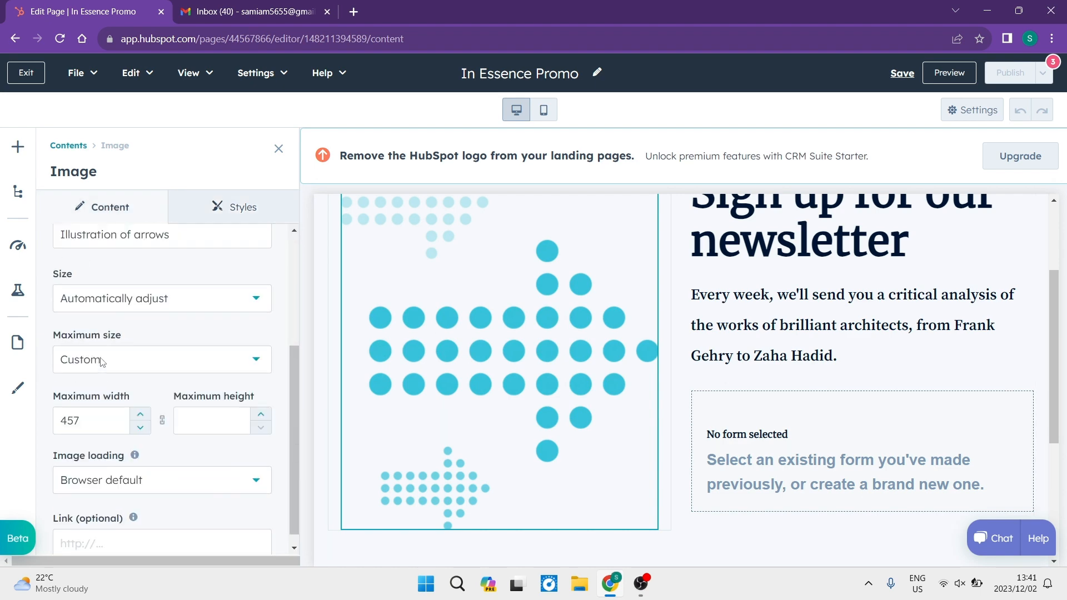
{"action": "scroll", "coordinate": [131, 399], "scroll_direction": "up", "scroll_amount": 3}
{"action": "scroll", "coordinate": [133, 397], "scroll_direction": "down", "scroll_amount": 3}
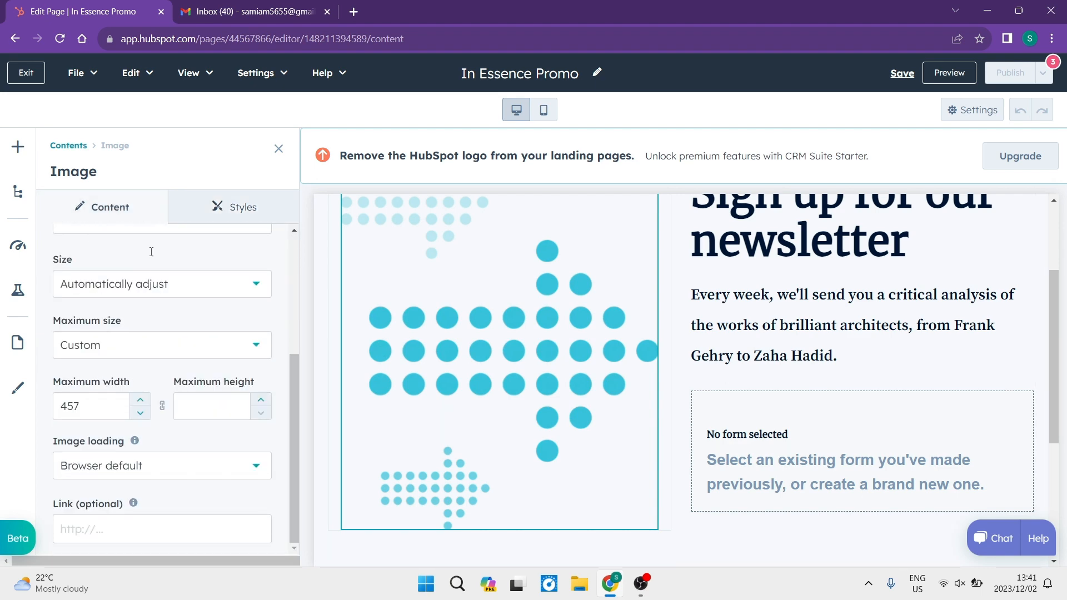
{"action": "scroll", "coordinate": [134, 381], "scroll_direction": "up", "scroll_amount": 1}
{"action": "scroll", "coordinate": [133, 378], "scroll_direction": "up", "scroll_amount": 3}
{"action": "scroll", "coordinate": [799, 360], "scroll_direction": "up", "scroll_amount": 3}
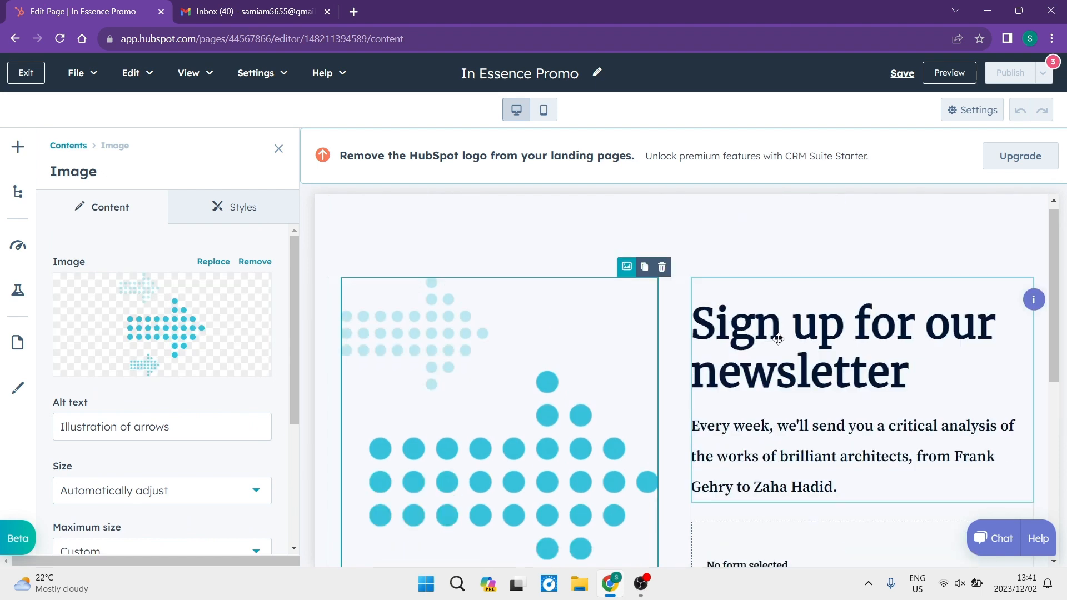
Inspect the editing options of the "Sign up for our newsletter" rich text block and look over the rest of the page.
{"action": "left_click", "coordinate": [797, 360]}
{"action": "scroll", "coordinate": [775, 340], "scroll_direction": "down", "scroll_amount": 3}
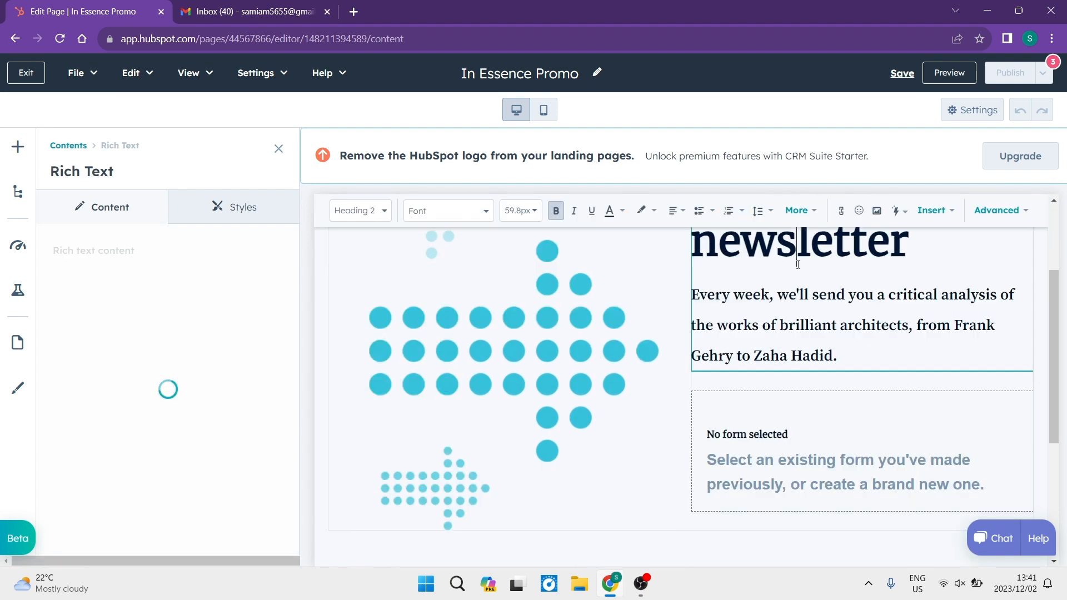
{"action": "scroll", "coordinate": [799, 265], "scroll_direction": "up", "scroll_amount": 1}
{"action": "scroll", "coordinate": [798, 265], "scroll_direction": "up", "scroll_amount": 1}
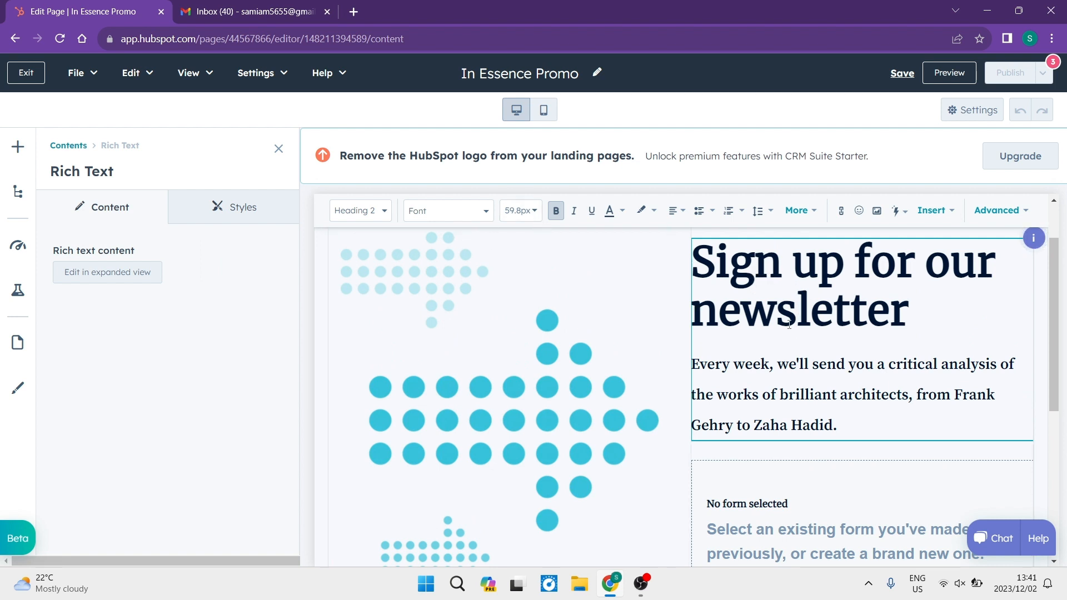
{"action": "scroll", "coordinate": [748, 398], "scroll_direction": "down", "scroll_amount": 1}
{"action": "scroll", "coordinate": [745, 400], "scroll_direction": "down", "scroll_amount": 3}
{"action": "scroll", "coordinate": [745, 400], "scroll_direction": "up", "scroll_amount": 5}
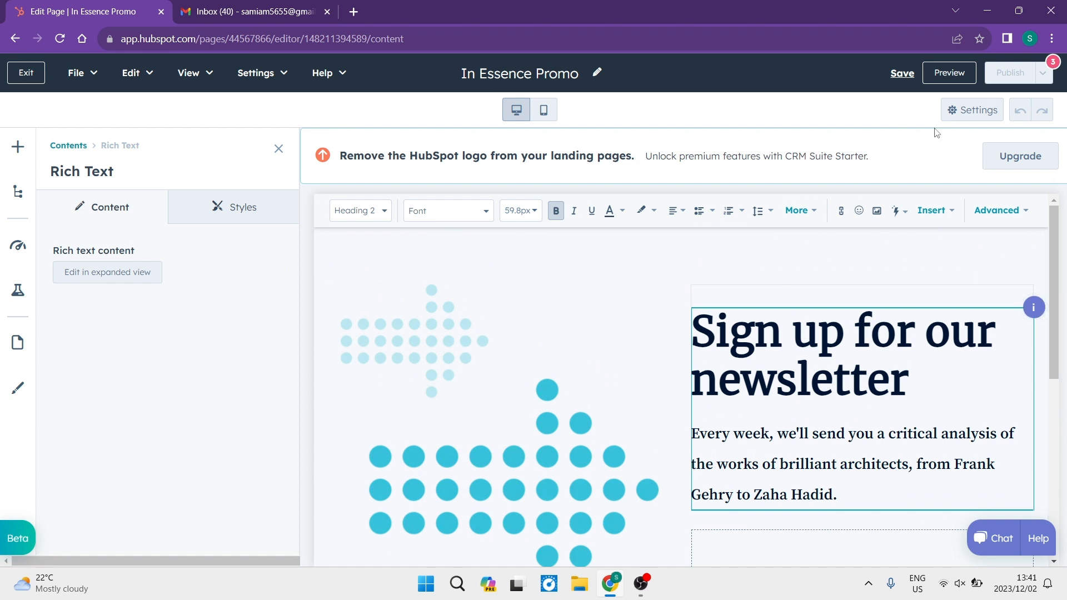
Open the landing page settings and review the page name, title, URL and meta description fields.
{"action": "left_click", "coordinate": [976, 112]}
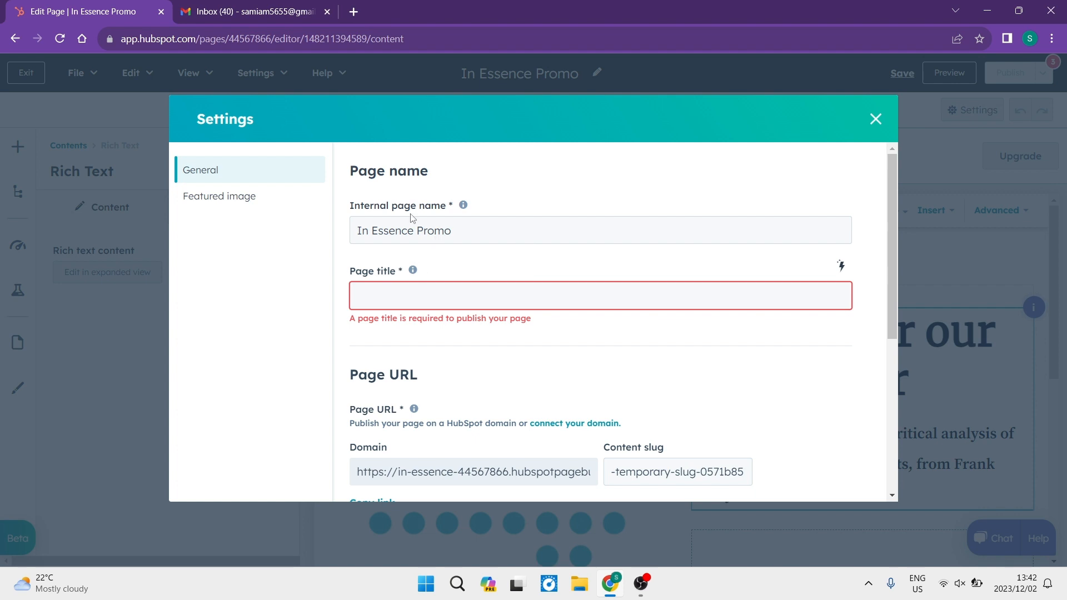
{"action": "left_click", "coordinate": [482, 232]}
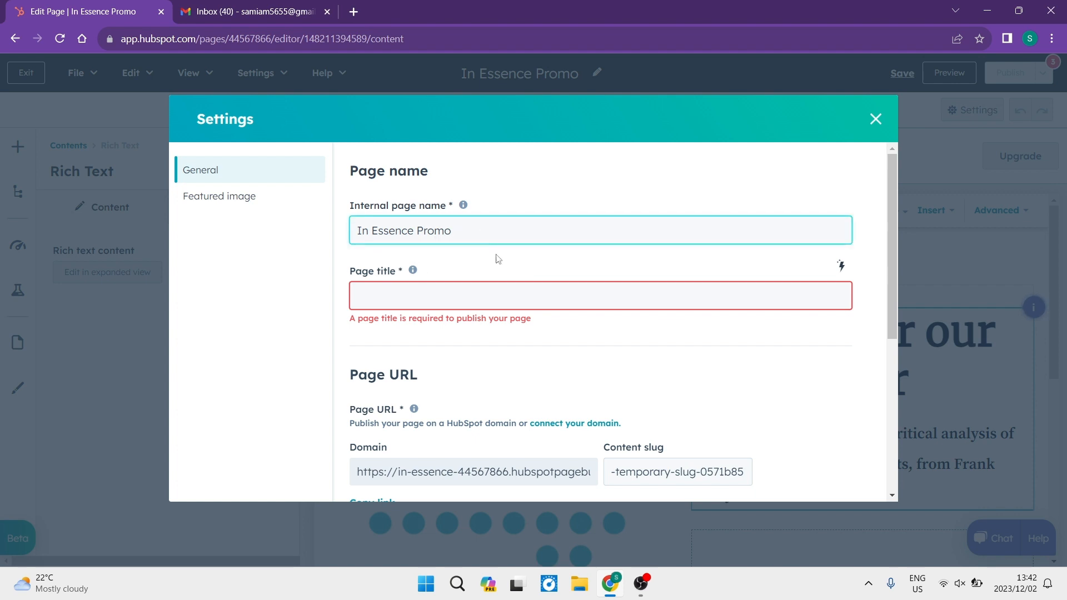
{"action": "left_click", "coordinate": [406, 294]}
{"action": "scroll", "coordinate": [500, 364], "scroll_direction": "down", "scroll_amount": 2}
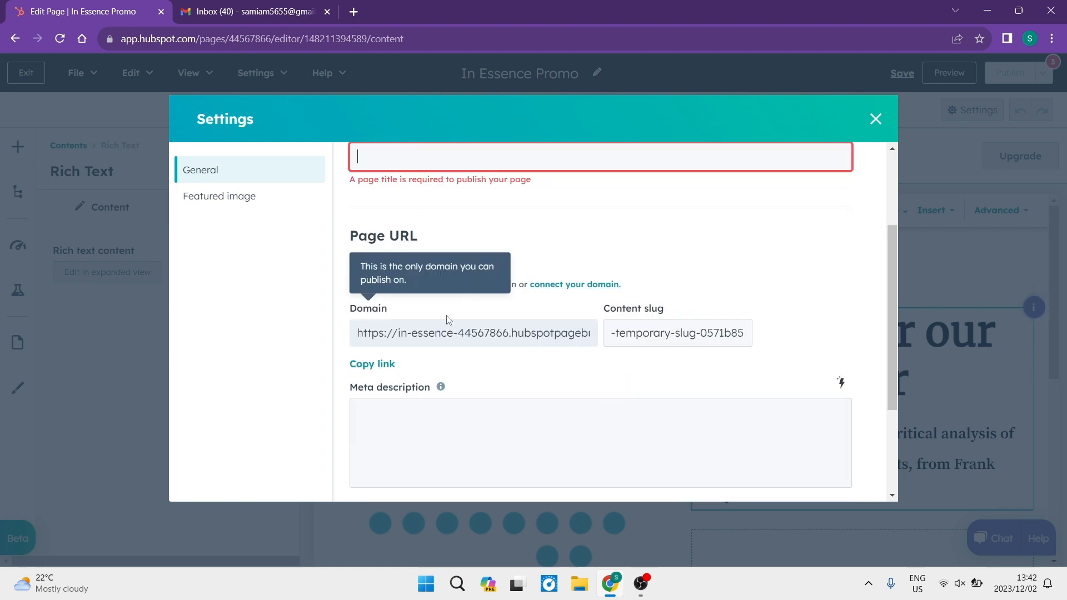
{"action": "scroll", "coordinate": [498, 352], "scroll_direction": "down", "scroll_amount": 2}
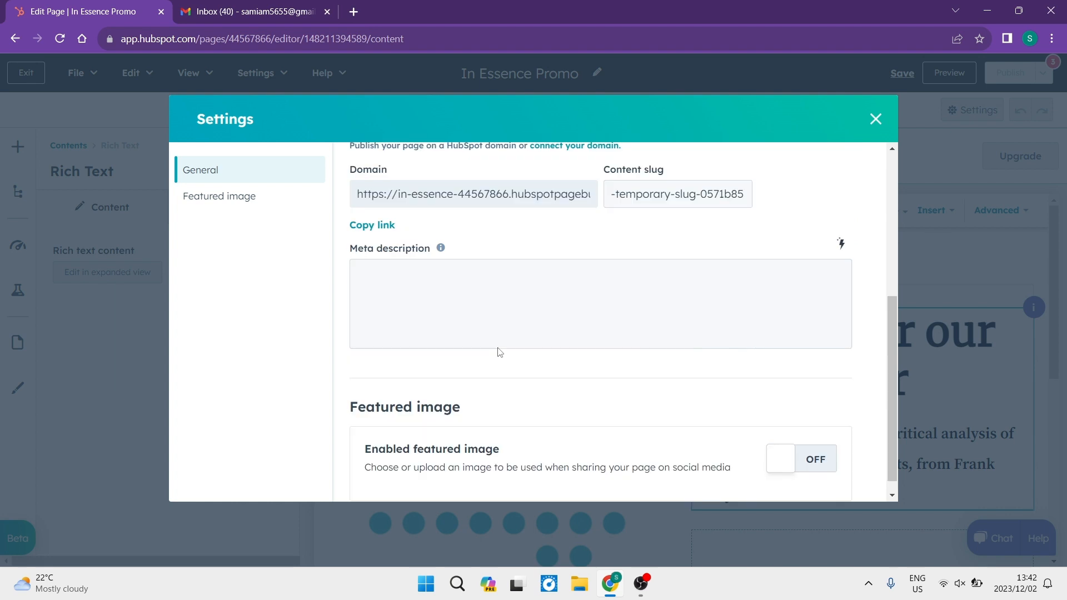
{"action": "scroll", "coordinate": [483, 322], "scroll_direction": "down", "scroll_amount": 1}
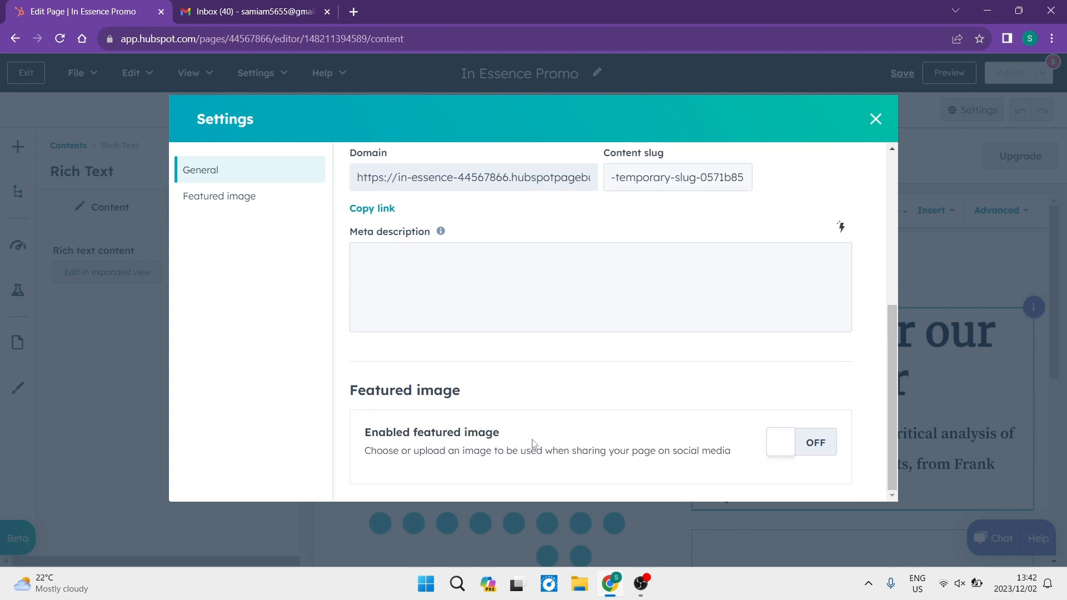
Enable the featured image in the page settings, check its upload options and close the settings.
{"action": "left_click", "coordinate": [786, 447]}
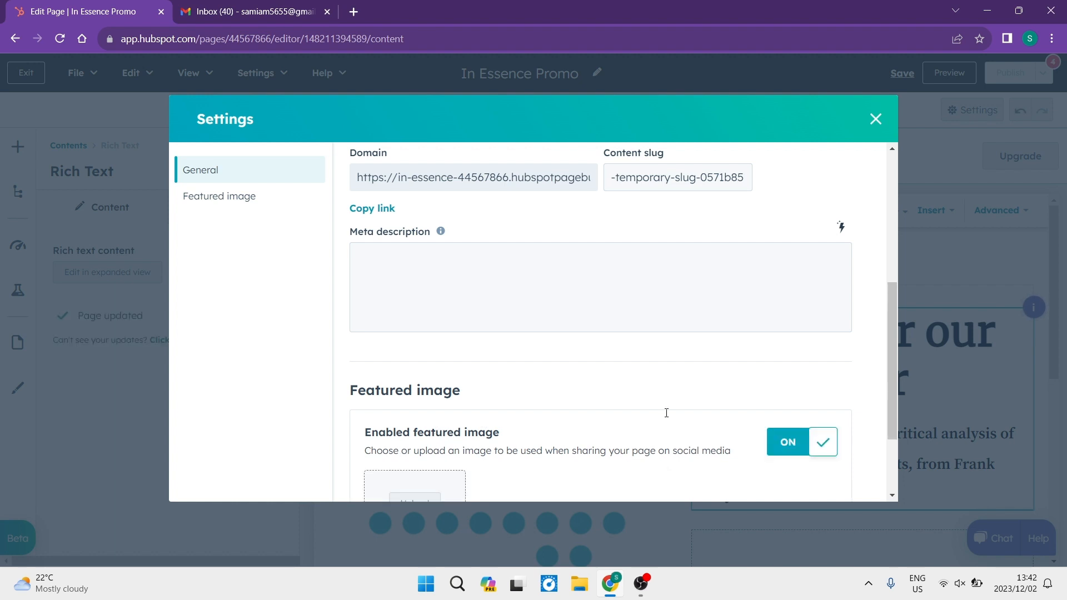
{"action": "scroll", "coordinate": [556, 456], "scroll_direction": "down", "scroll_amount": 2}
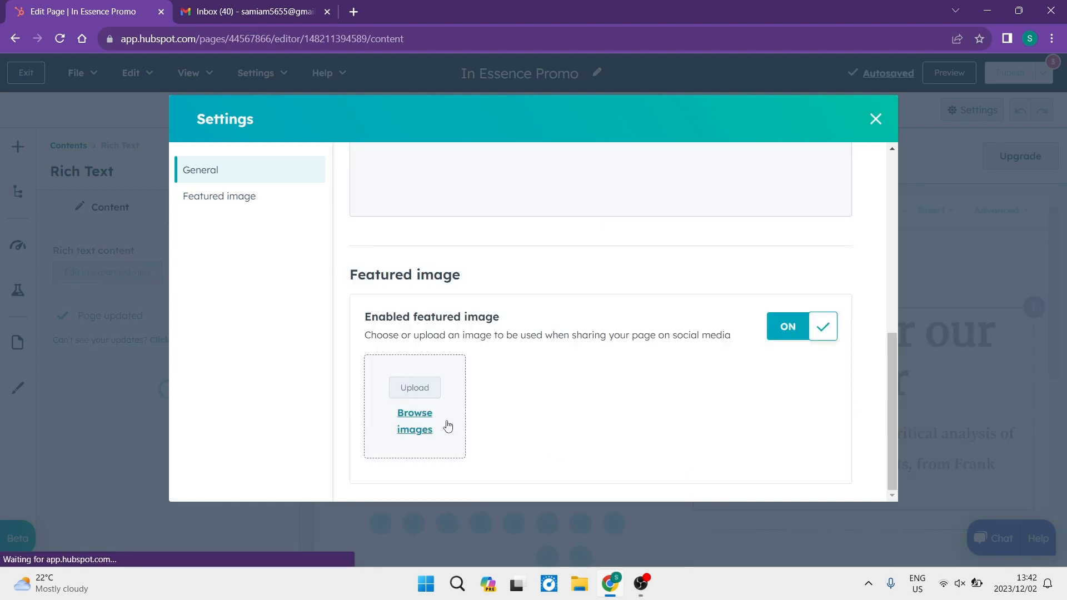
{"action": "scroll", "coordinate": [621, 410], "scroll_direction": "up", "scroll_amount": 10}
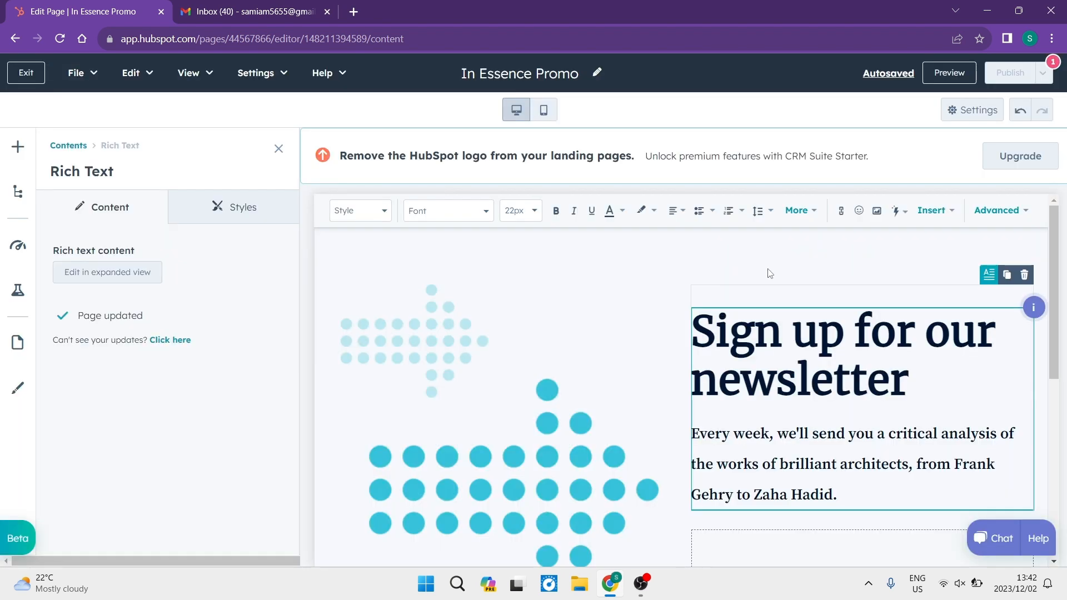
Look over the In Essence Promo landing page and check the outstanding requirements for publishing it.
{"action": "scroll", "coordinate": [597, 346], "scroll_direction": "down", "scroll_amount": 5}
{"action": "scroll", "coordinate": [597, 346], "scroll_direction": "up", "scroll_amount": 5}
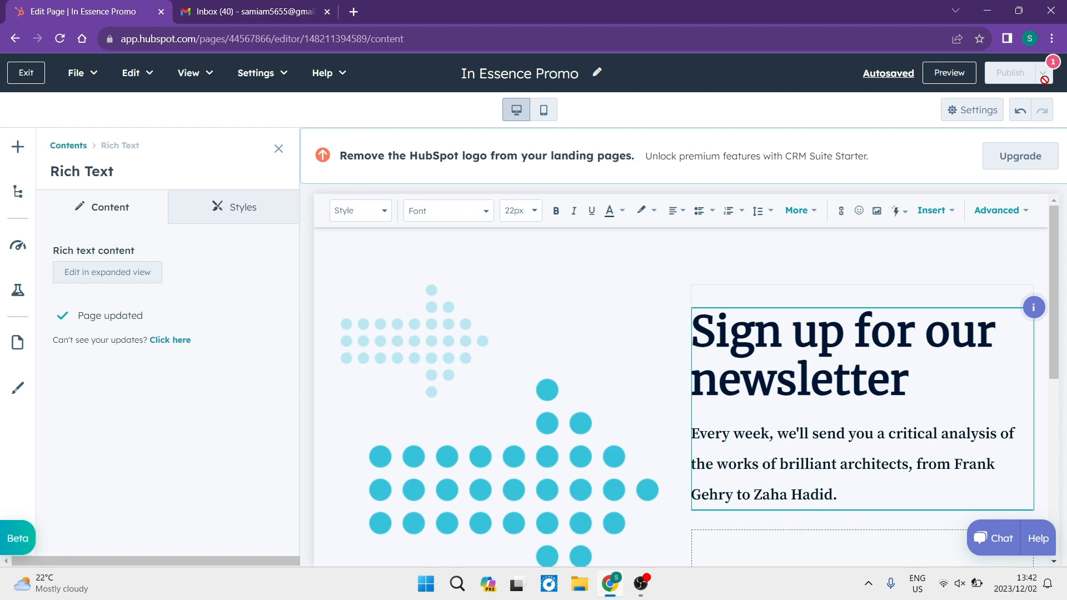
{"action": "mouse_move", "coordinate": [1021, 66]}
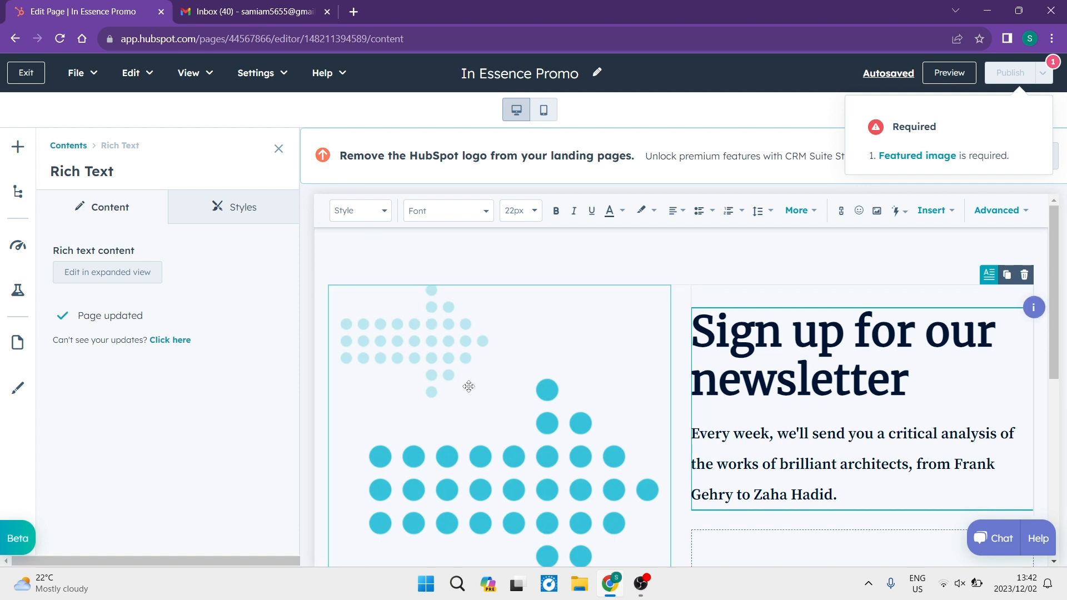
Exit the page editor and view the additional actions available for the In Essence Promo landing page, then dismiss them.
{"action": "left_click", "coordinate": [27, 72]}
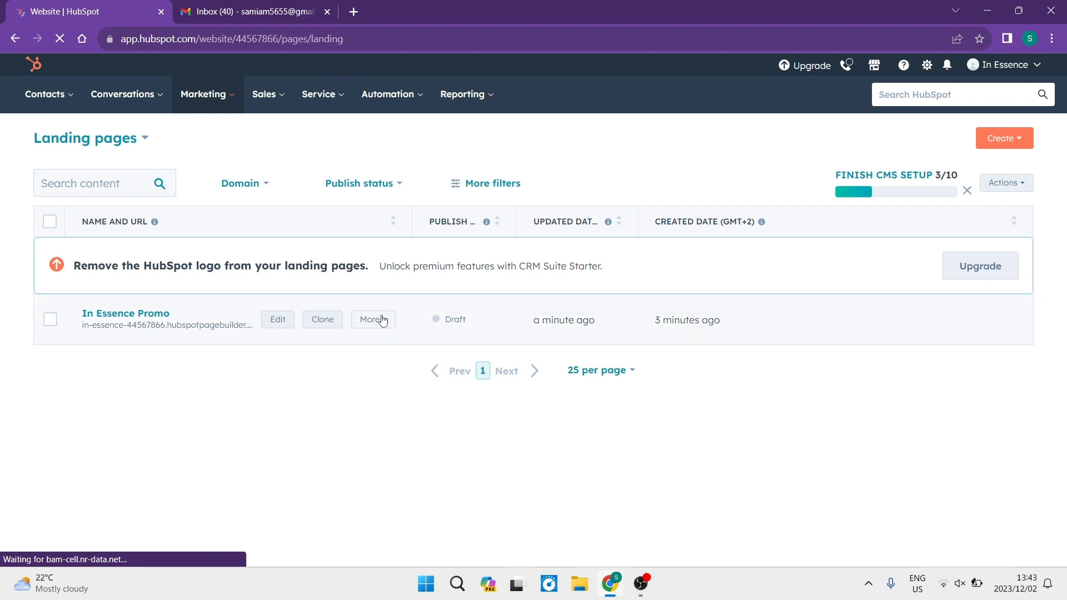
{"action": "left_click", "coordinate": [383, 322]}
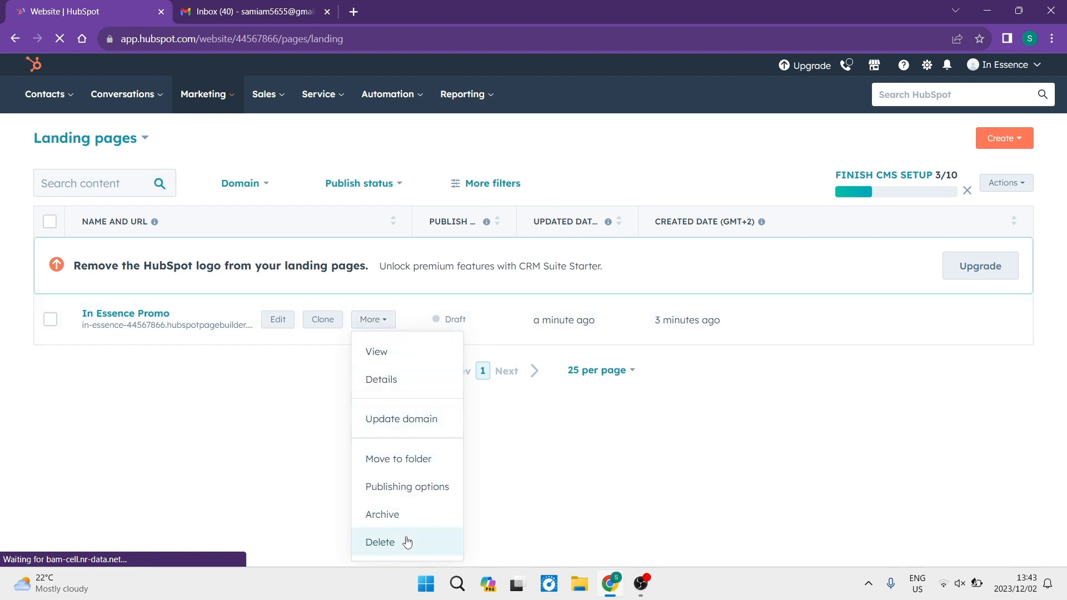
{"action": "left_click", "coordinate": [316, 425]}
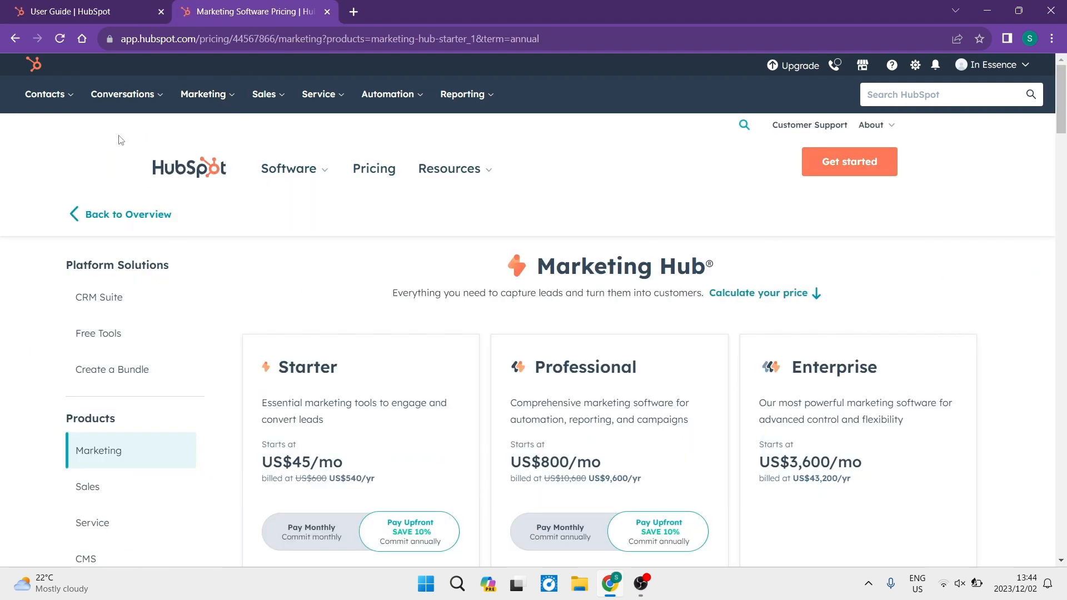
Review the prices, included contacts and feature lists of the three Marketing Hub plans.
{"action": "scroll", "coordinate": [123, 249], "scroll_direction": "down", "scroll_amount": 3}
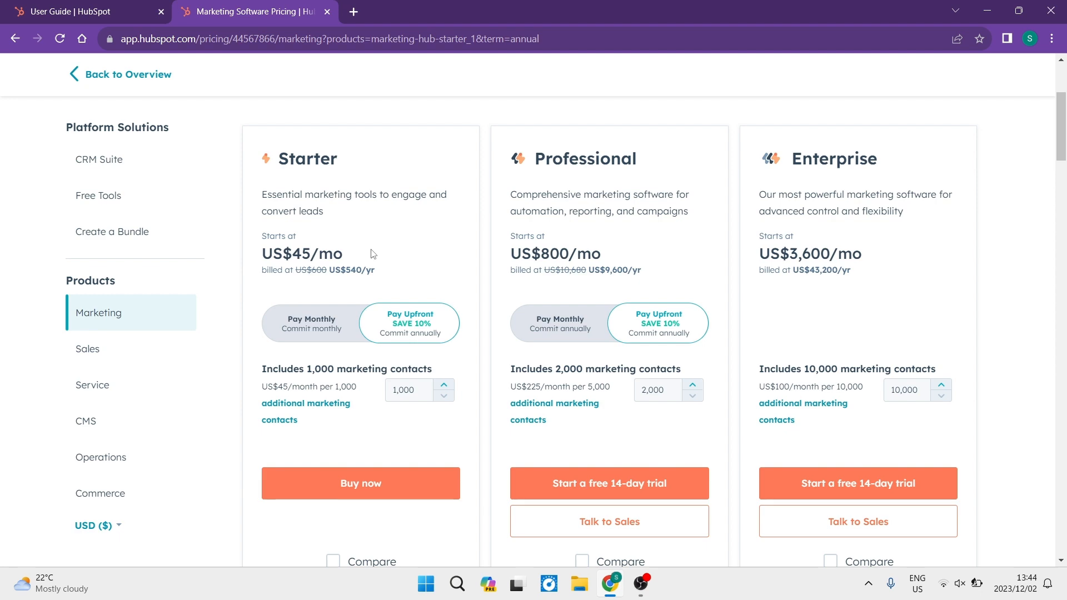
{"action": "scroll", "coordinate": [372, 254], "scroll_direction": "down", "scroll_amount": 3}
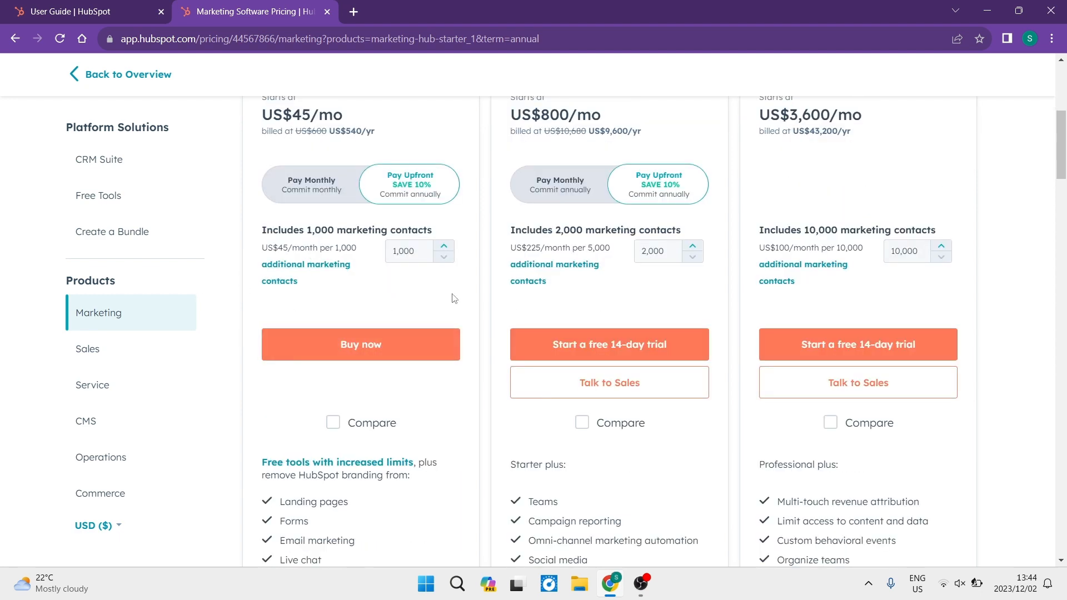
{"action": "scroll", "coordinate": [345, 377], "scroll_direction": "down", "scroll_amount": 4}
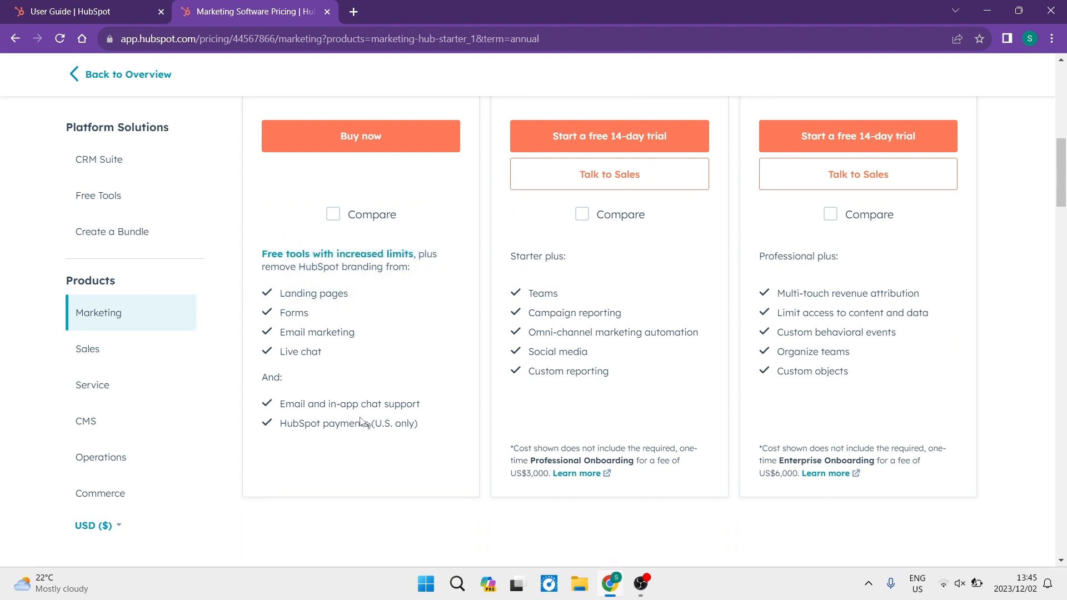
{"action": "scroll", "coordinate": [579, 312], "scroll_direction": "up", "scroll_amount": 5}
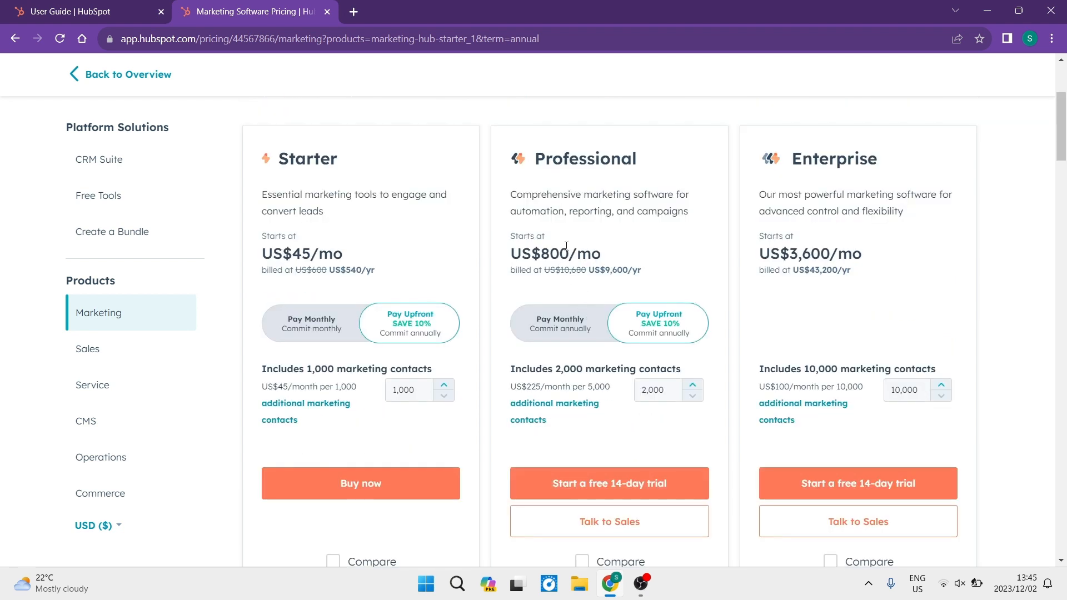
{"action": "scroll", "coordinate": [611, 289], "scroll_direction": "down", "scroll_amount": 1}
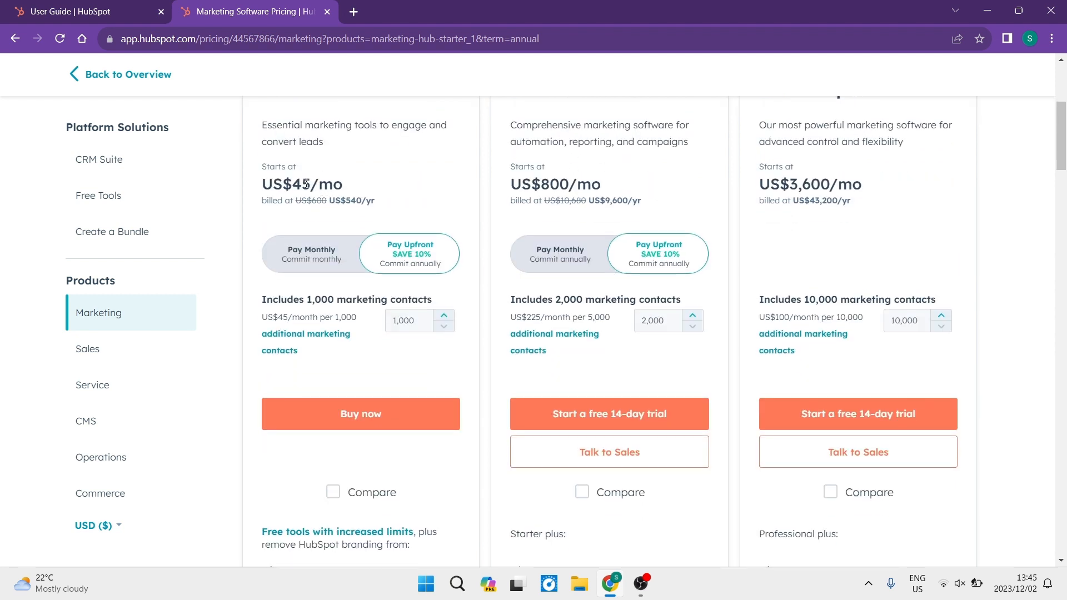
Compare the monthly starting prices of the Starter, Professional and Enterprise plans, along with their trial options and features.
{"action": "left_click_drag", "start_coordinate": [306, 184], "coordinate": [294, 183]}
{"action": "left_click", "coordinate": [514, 181]}
{"action": "left_click_drag", "start_coordinate": [569, 186], "coordinate": [548, 186]}
{"action": "scroll", "coordinate": [661, 356], "scroll_direction": "down", "scroll_amount": 4}
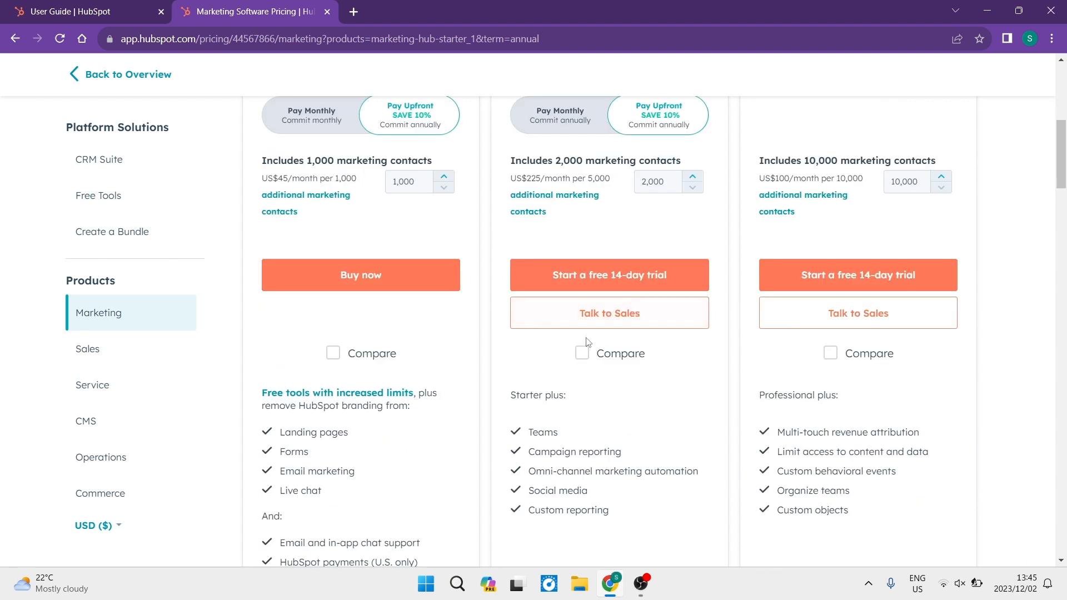
{"action": "scroll", "coordinate": [589, 315], "scroll_direction": "up", "scroll_amount": 1}
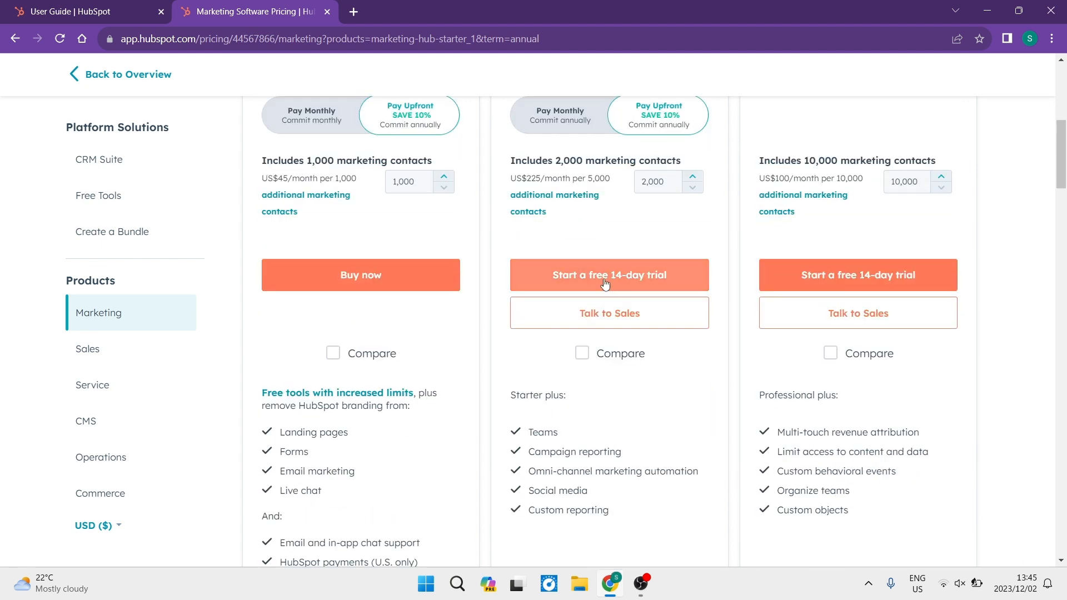
{"action": "scroll", "coordinate": [602, 286], "scroll_direction": "up", "scroll_amount": 1}
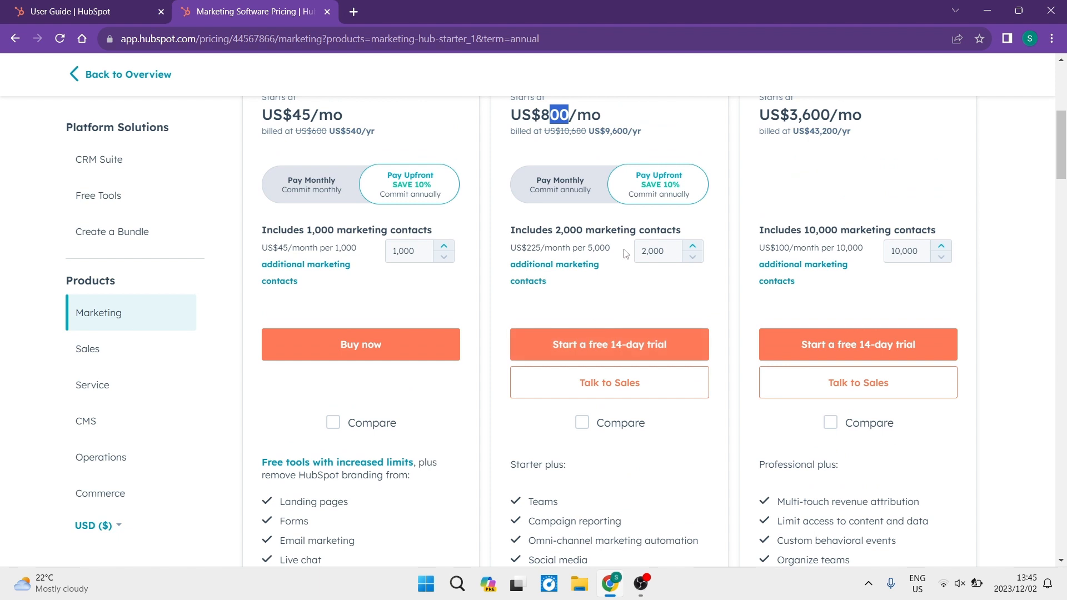
{"action": "scroll", "coordinate": [590, 296], "scroll_direction": "down", "scroll_amount": 2}
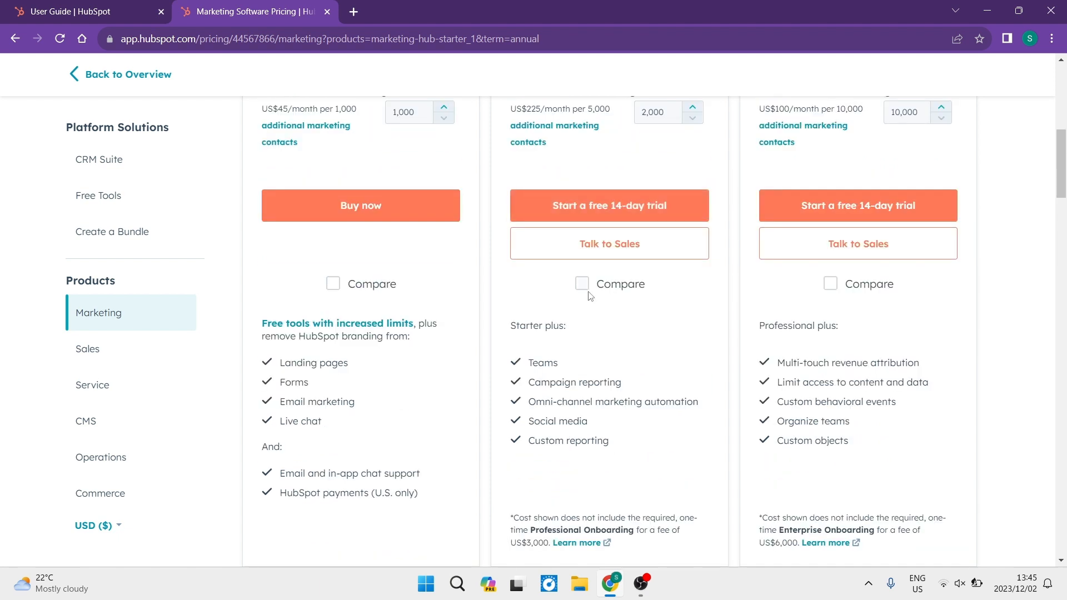
{"action": "scroll", "coordinate": [650, 282], "scroll_direction": "up", "scroll_amount": 3}
{"action": "left_click_drag", "start_coordinate": [830, 187], "coordinate": [779, 187]}
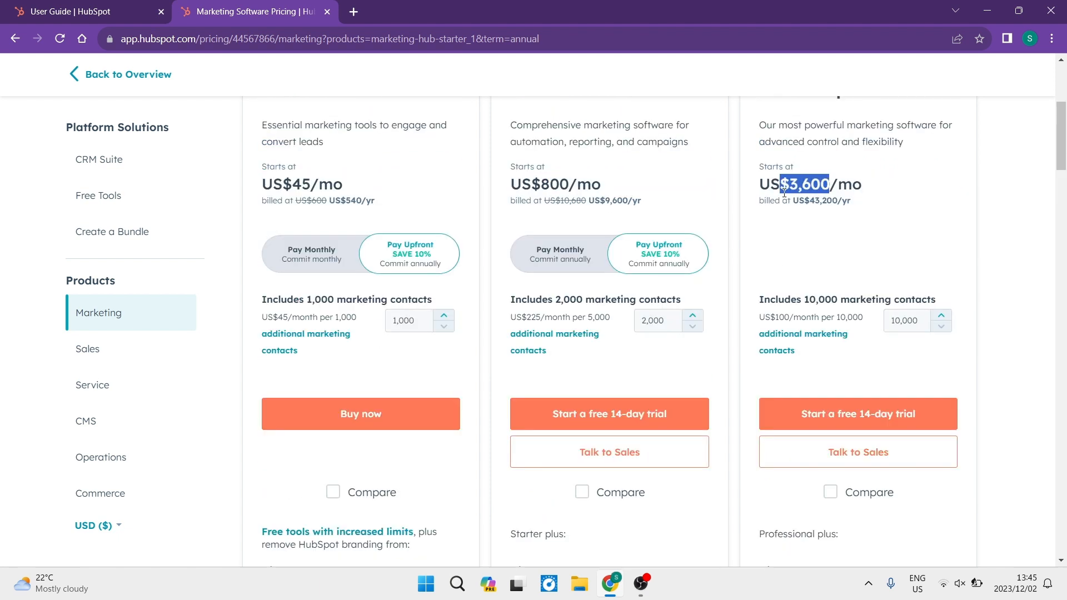
{"action": "scroll", "coordinate": [780, 188], "scroll_direction": "up", "scroll_amount": 1}
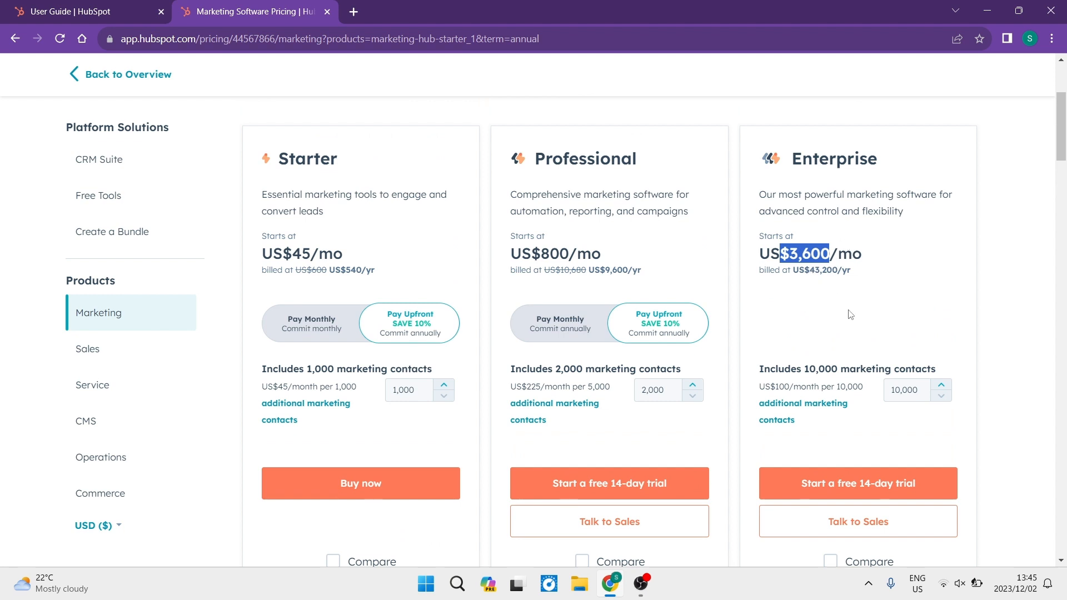
Raise the Professional plan's marketing contacts to 7,000 and check the plan's recalculated price.
{"action": "scroll", "coordinate": [850, 314], "scroll_direction": "down", "scroll_amount": 1}
{"action": "scroll", "coordinate": [846, 275], "scroll_direction": "down", "scroll_amount": 1}
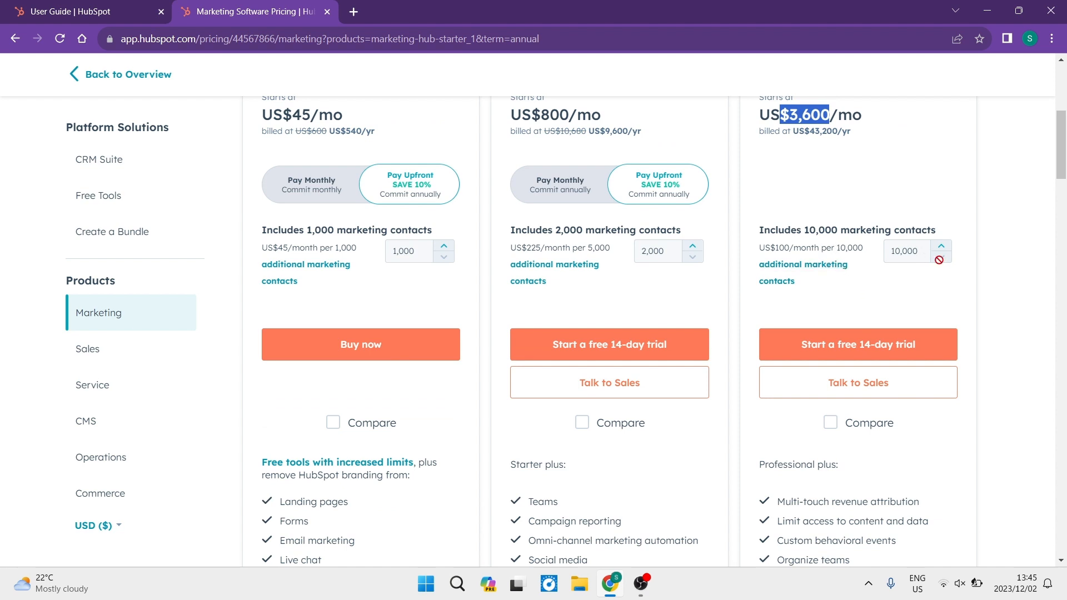
{"action": "left_click", "coordinate": [692, 247]}
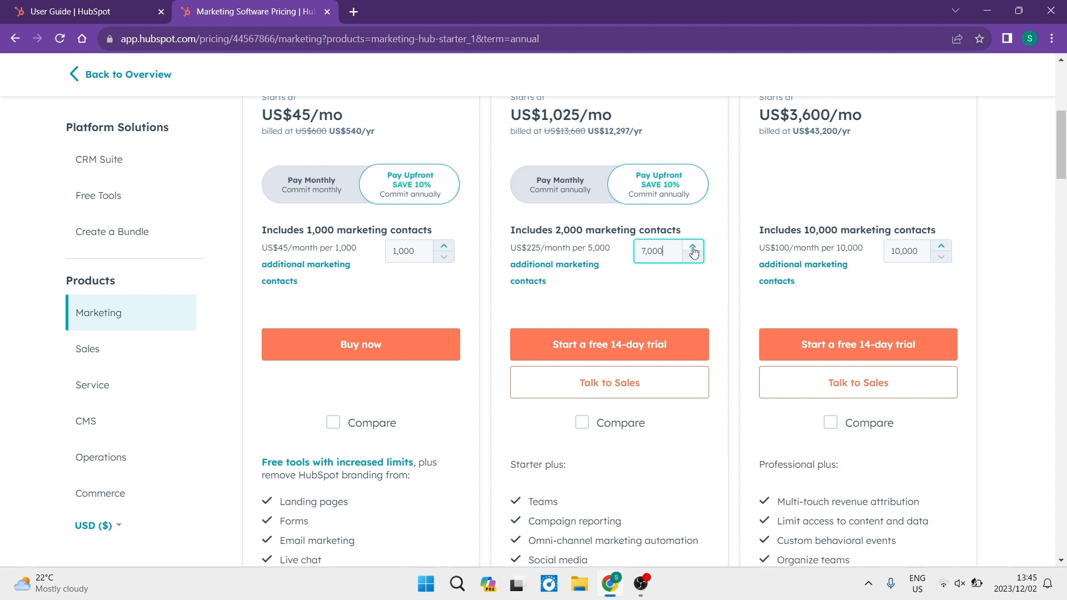
{"action": "scroll", "coordinate": [668, 230], "scroll_direction": "up", "scroll_amount": 1}
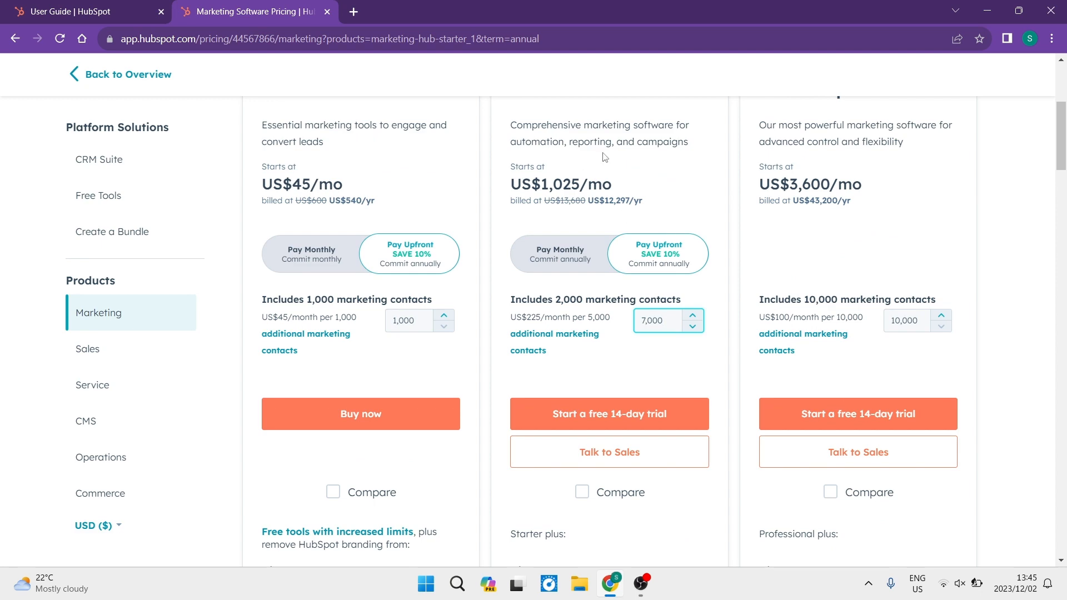
{"action": "scroll", "coordinate": [605, 157], "scroll_direction": "up", "scroll_amount": 1}
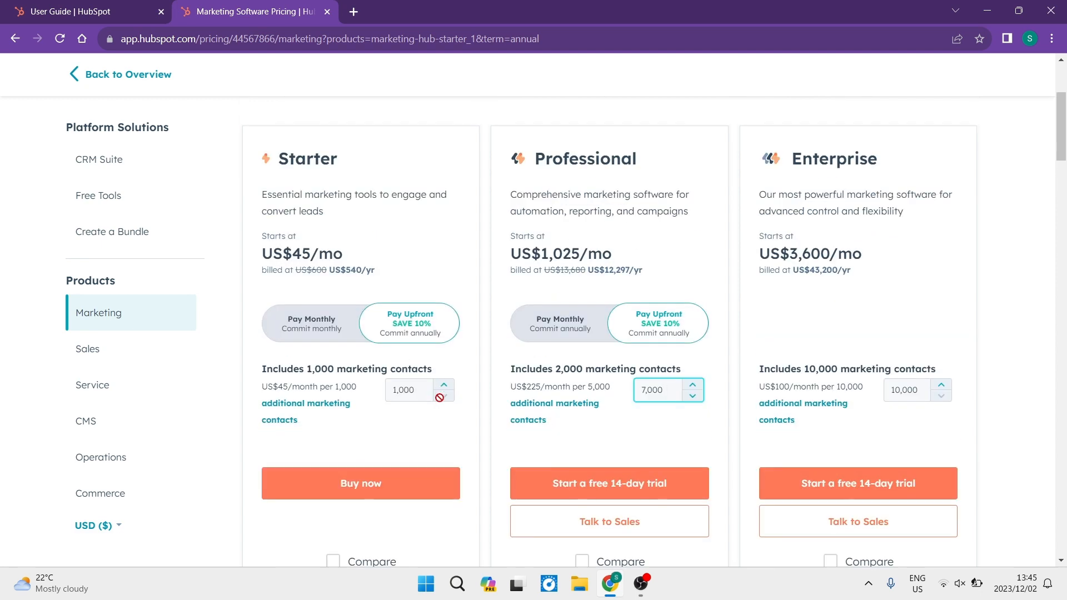
Review the feature lists and onboarding notes beneath the Marketing Hub plans and return to the start of the pricing page.
{"action": "scroll", "coordinate": [630, 366], "scroll_direction": "down", "scroll_amount": 5}
{"action": "scroll", "coordinate": [647, 372], "scroll_direction": "down", "scroll_amount": 1}
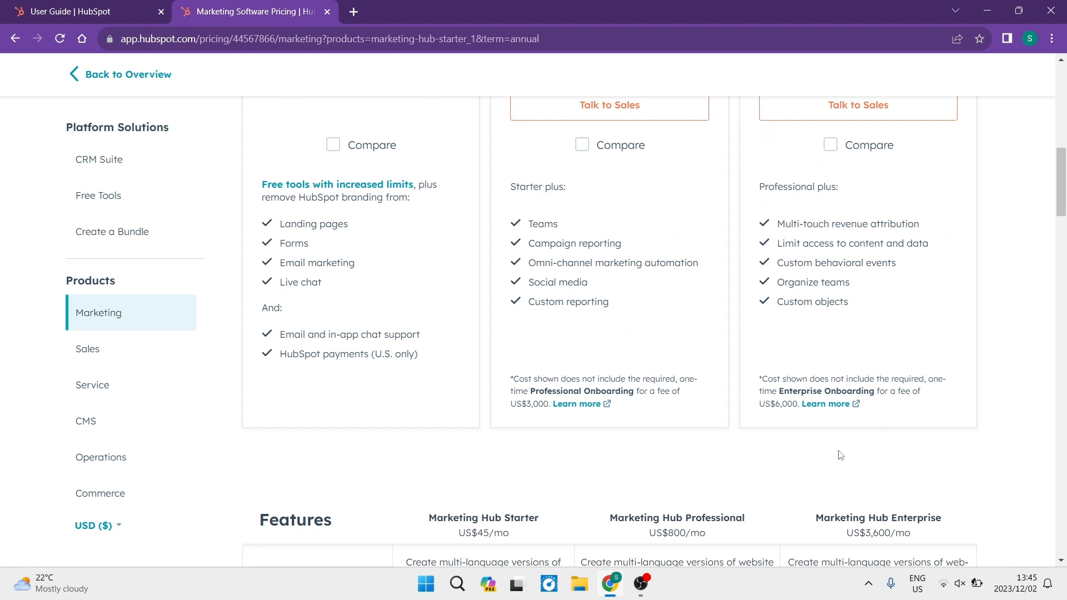
{"action": "scroll", "coordinate": [351, 439], "scroll_direction": "up", "scroll_amount": 4}
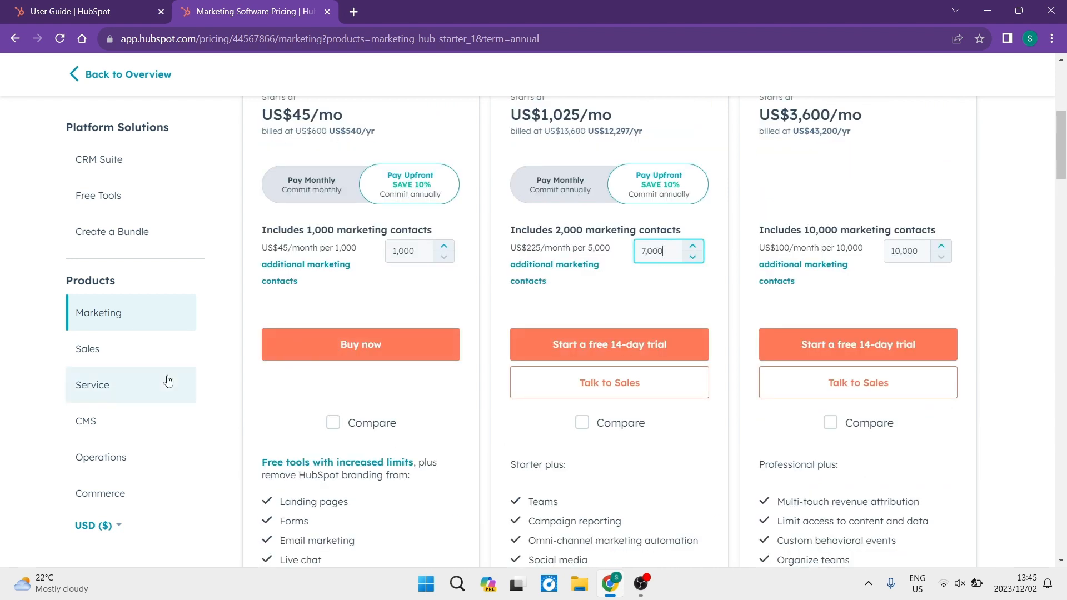
{"action": "scroll", "coordinate": [600, 357], "scroll_direction": "down", "scroll_amount": 3}
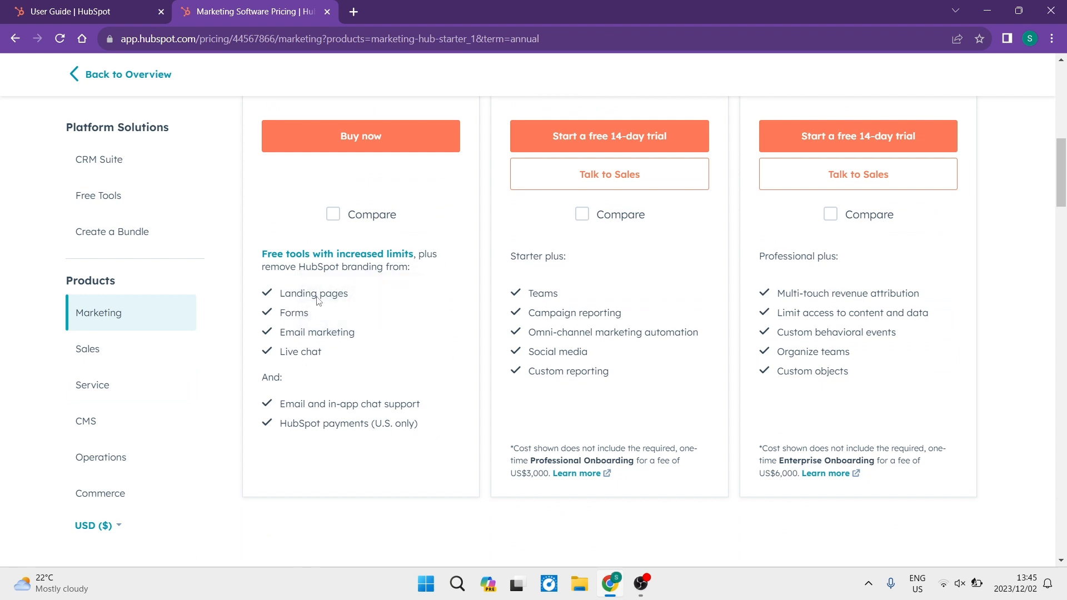
{"action": "scroll", "coordinate": [344, 301], "scroll_direction": "up", "scroll_amount": 6}
{"action": "scroll", "coordinate": [345, 301], "scroll_direction": "up", "scroll_amount": 2}
Go back to the User Guide page and survey the options under Contacts, Conversations, Marketing, Sales, Service, Automation and Reporting.
{"action": "left_click", "coordinate": [98, 13]}
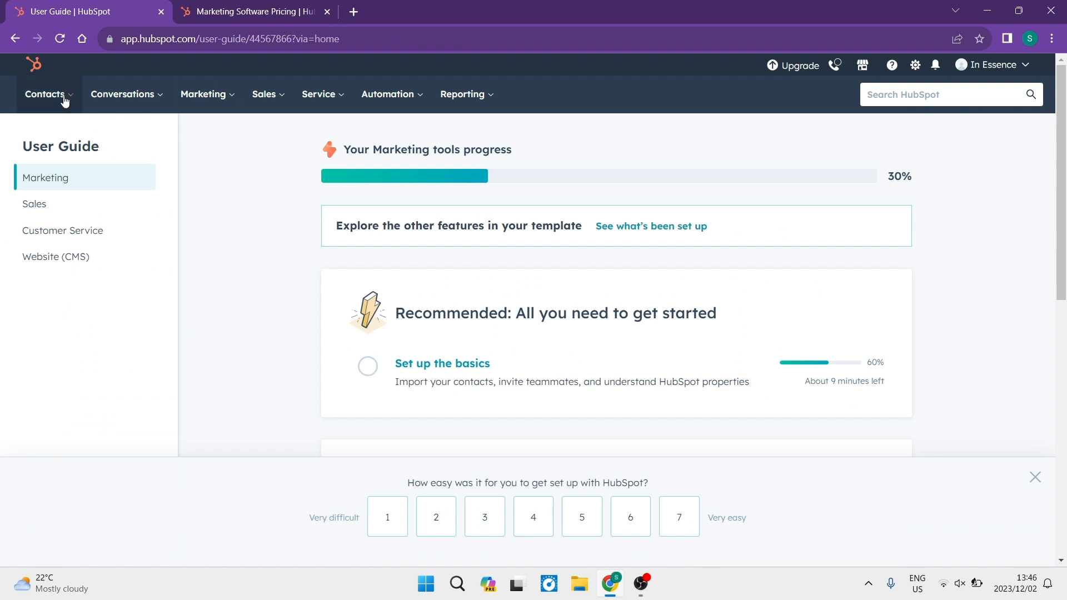
{"action": "mouse_move", "coordinate": [65, 101]}
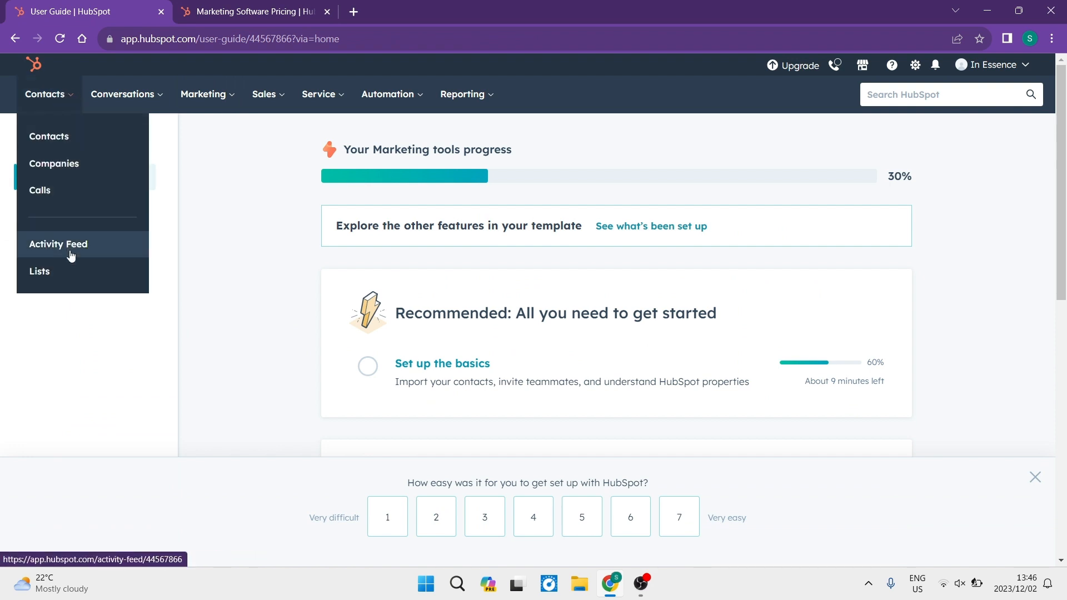
{"action": "mouse_move", "coordinate": [159, 87]}
{"action": "mouse_move", "coordinate": [212, 94]}
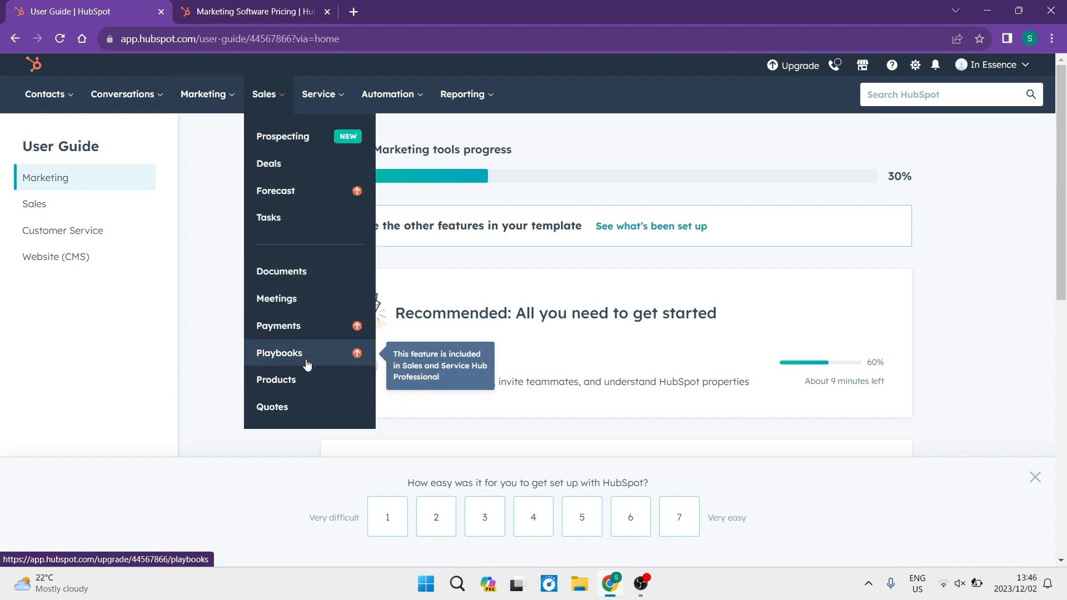
{"action": "mouse_move", "coordinate": [321, 100]}
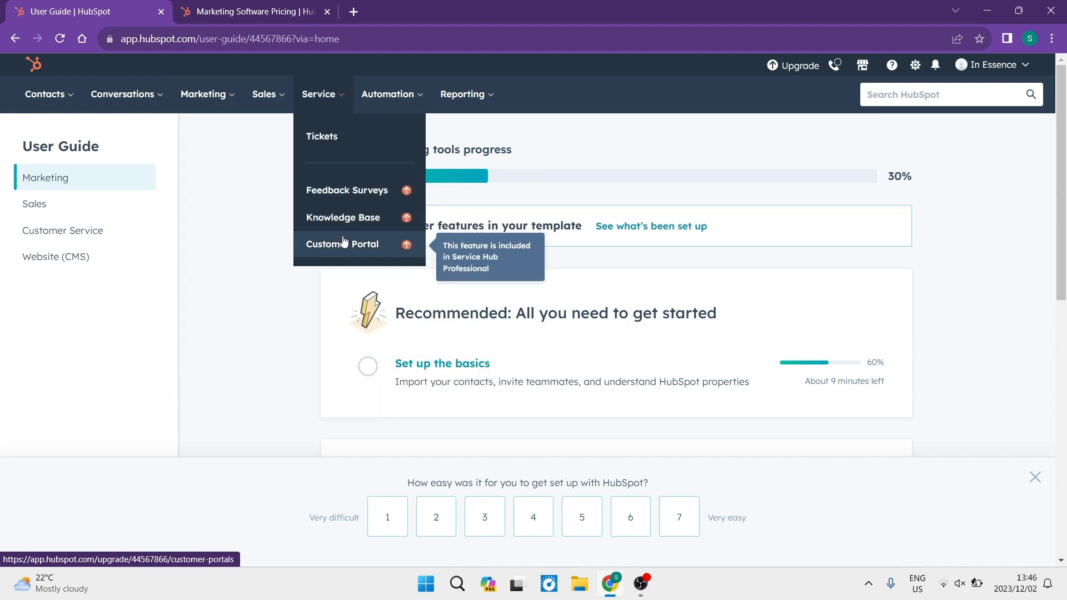
{"action": "mouse_move", "coordinate": [374, 109]}
{"action": "mouse_move", "coordinate": [448, 103]}
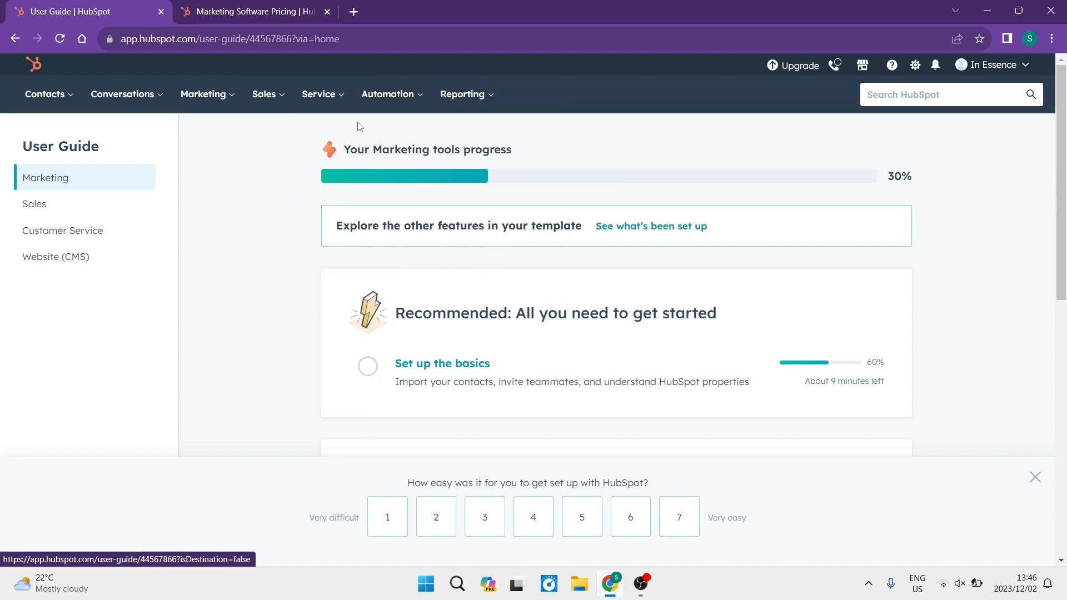
Revisit the Marketing Hub pricing page to look over the plans once more, and return to the User Guide page.
{"action": "left_click", "coordinate": [241, 12]}
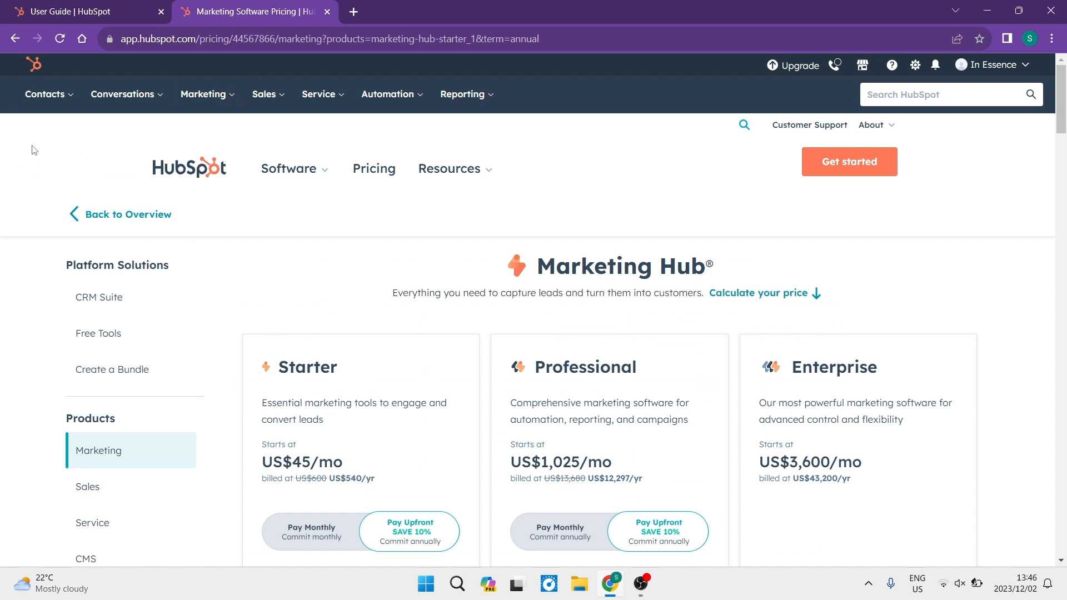
{"action": "scroll", "coordinate": [50, 180], "scroll_direction": "down", "scroll_amount": 6}
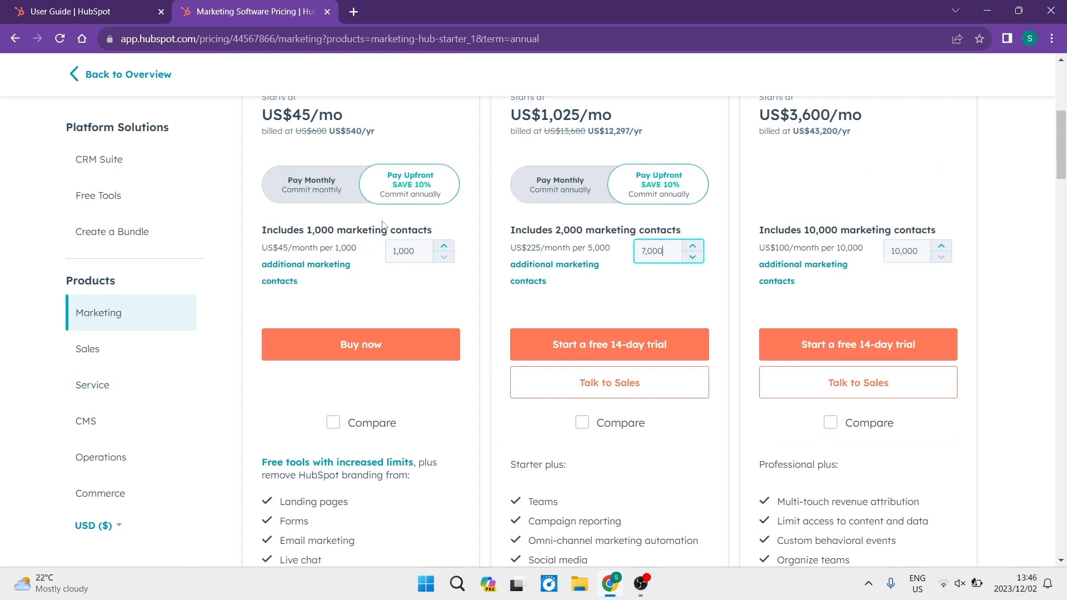
{"action": "scroll", "coordinate": [387, 247], "scroll_direction": "up", "scroll_amount": 6}
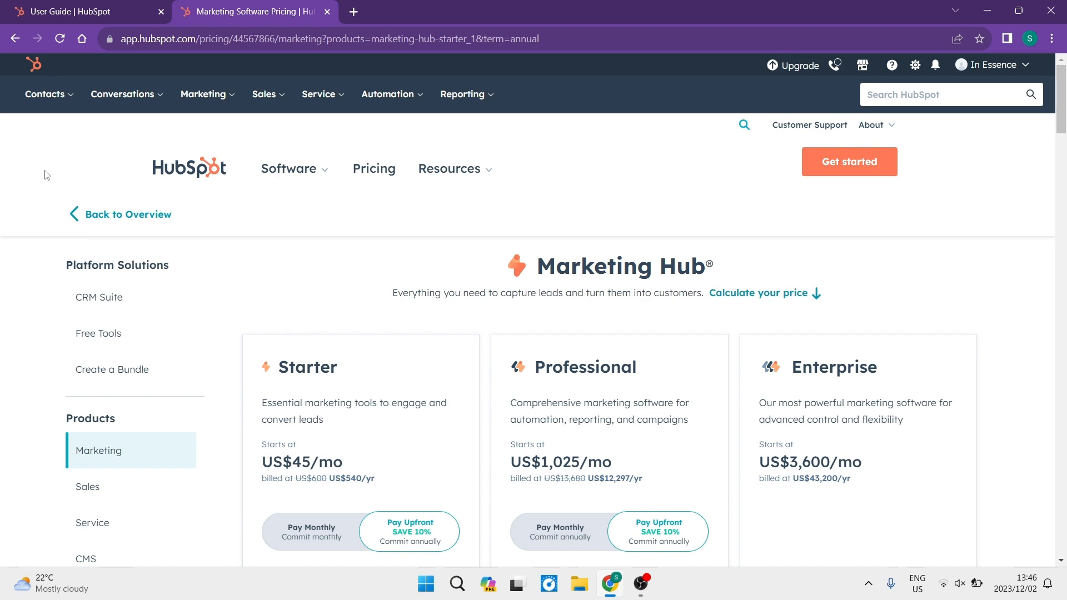
{"action": "scroll", "coordinate": [43, 172], "scroll_direction": "down", "scroll_amount": 4}
{"action": "scroll", "coordinate": [29, 181], "scroll_direction": "up", "scroll_amount": 4}
{"action": "left_click", "coordinate": [93, 9]}
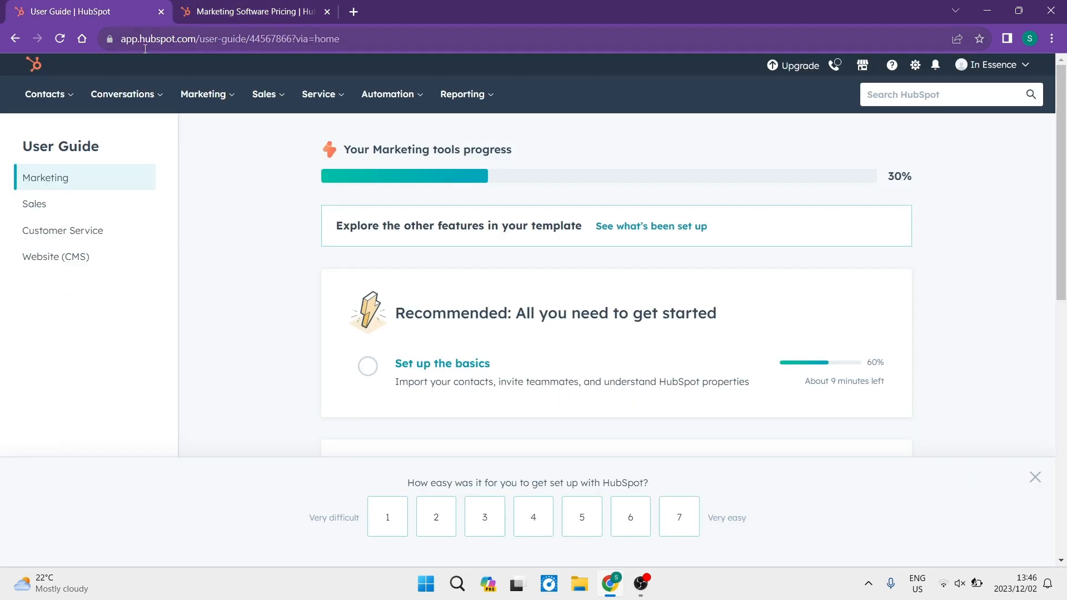